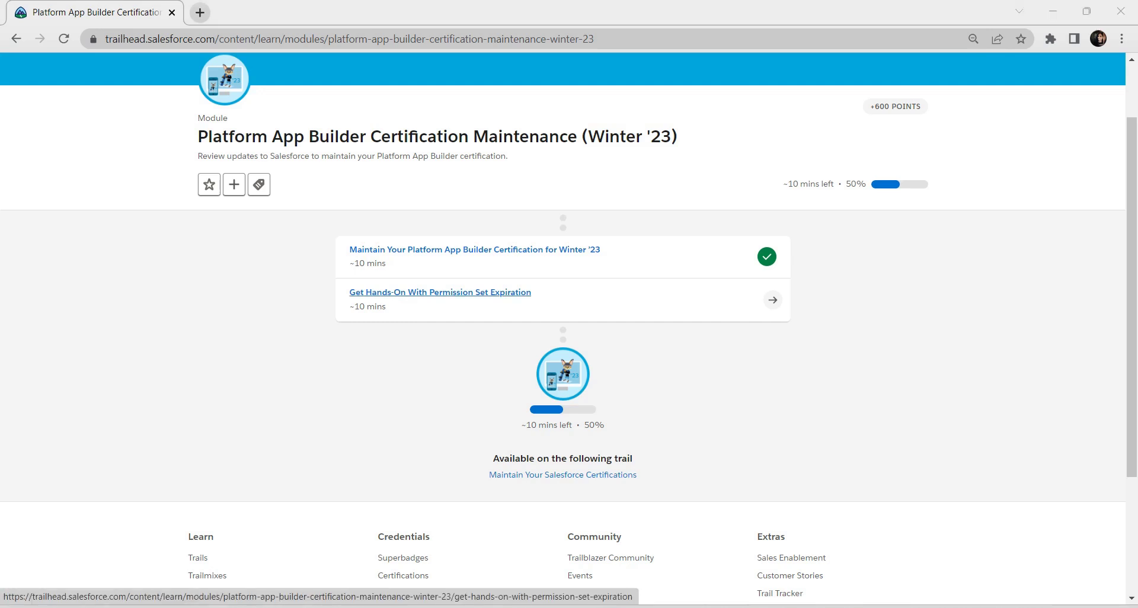
Launch the hands-on org from the challenge of the Get Hands-On With Permission Set Expiration unit.
left_click(440, 292)
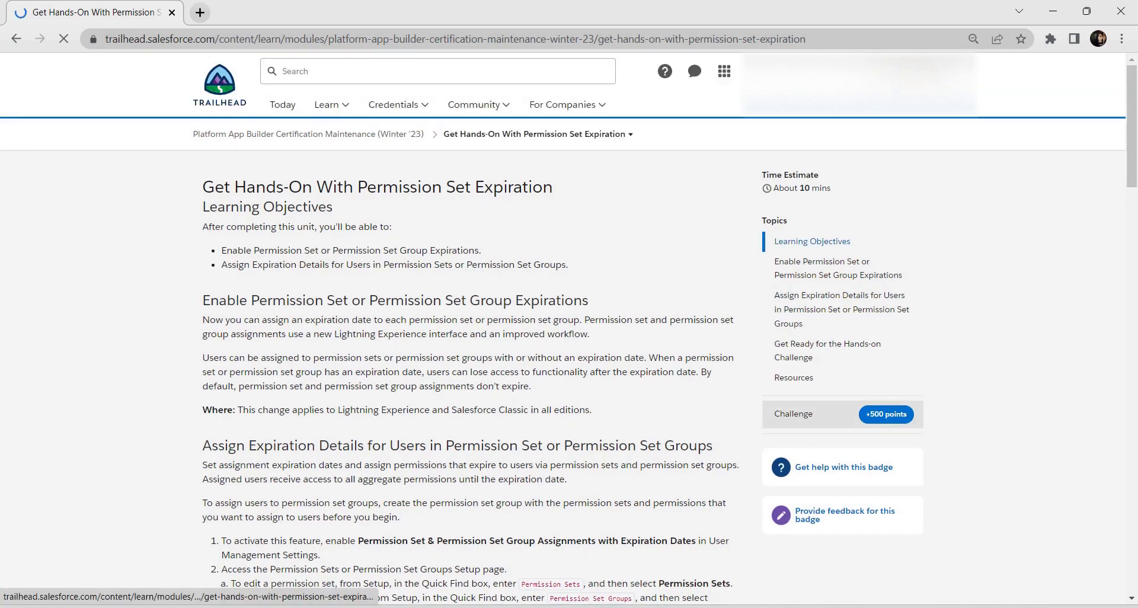
left_click(885, 414)
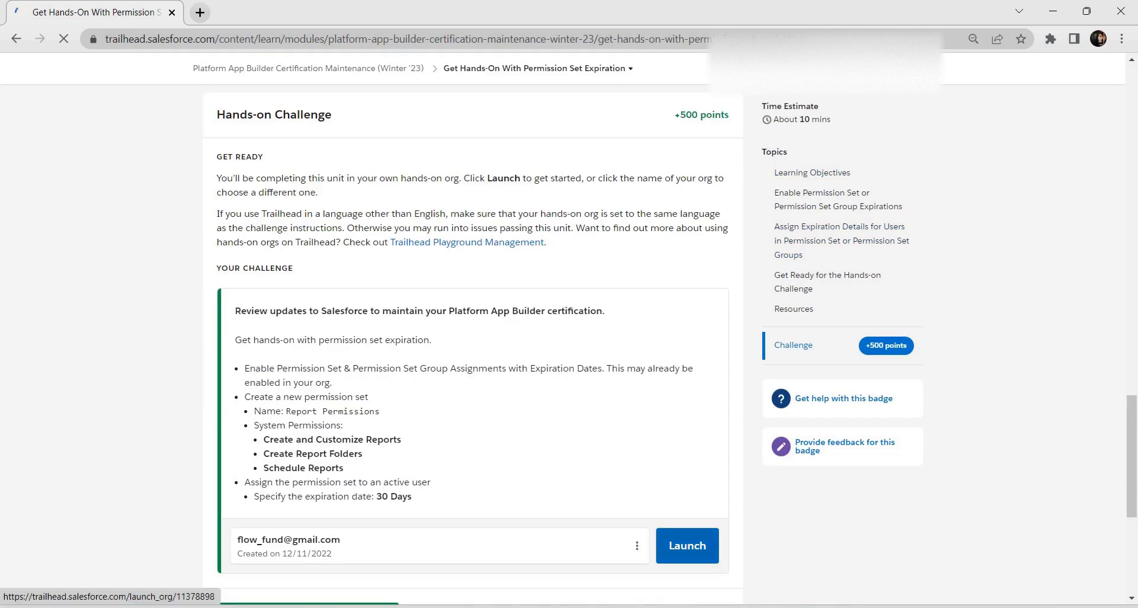
left_click(686, 546)
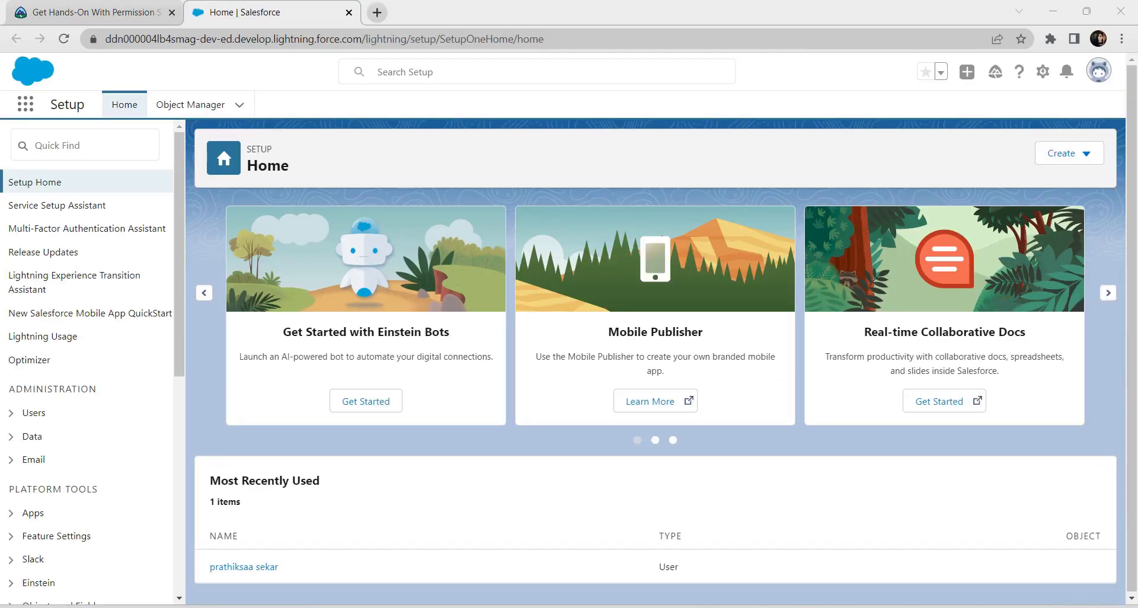
Review the challenge requirements and open the Permission Sets page in Salesforce Setup by searching for "permi".
left_click(88, 11)
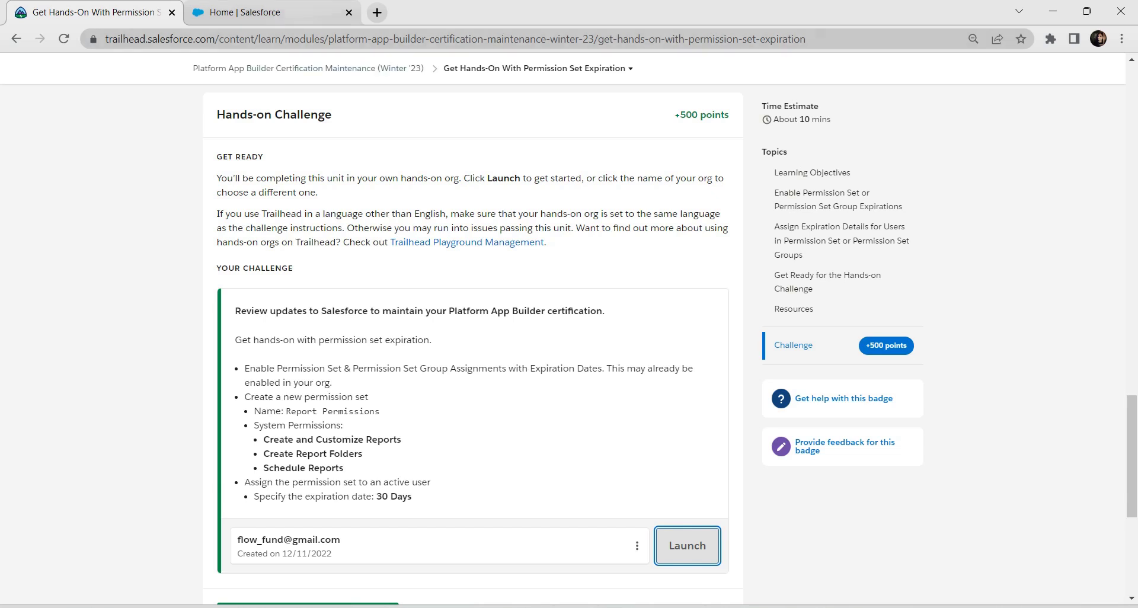
left_click(266, 12)
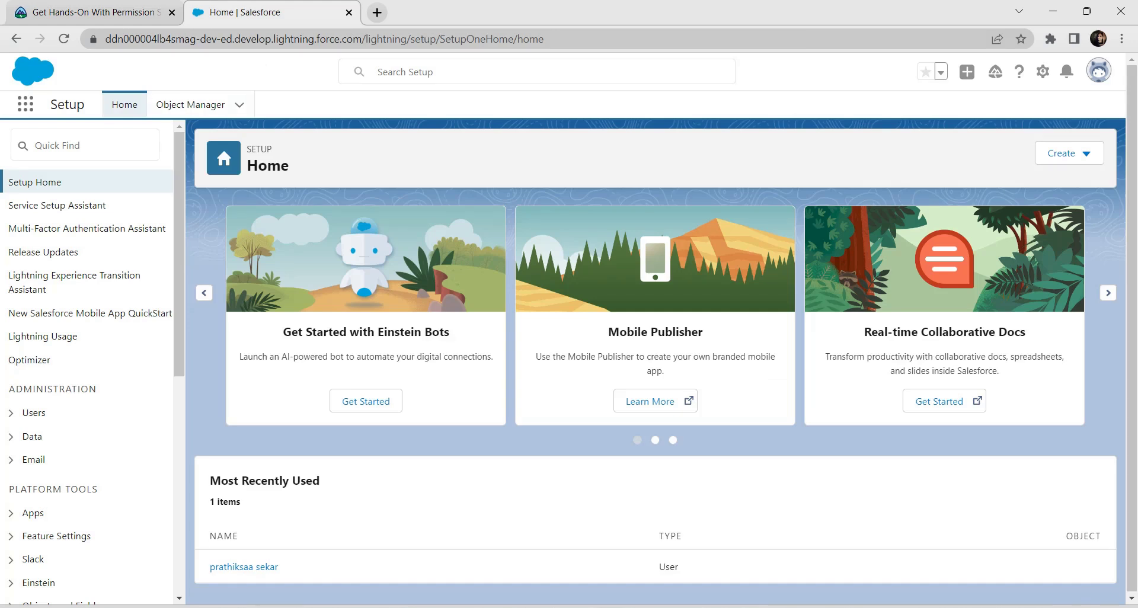
left_click(35, 145)
type("permi")
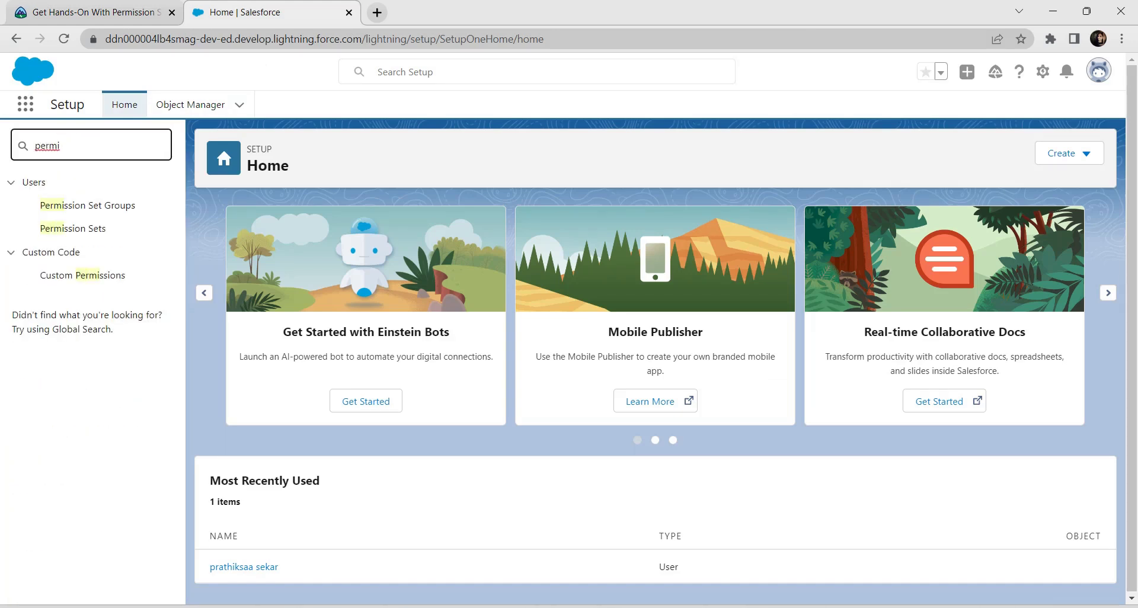
left_click(72, 228)
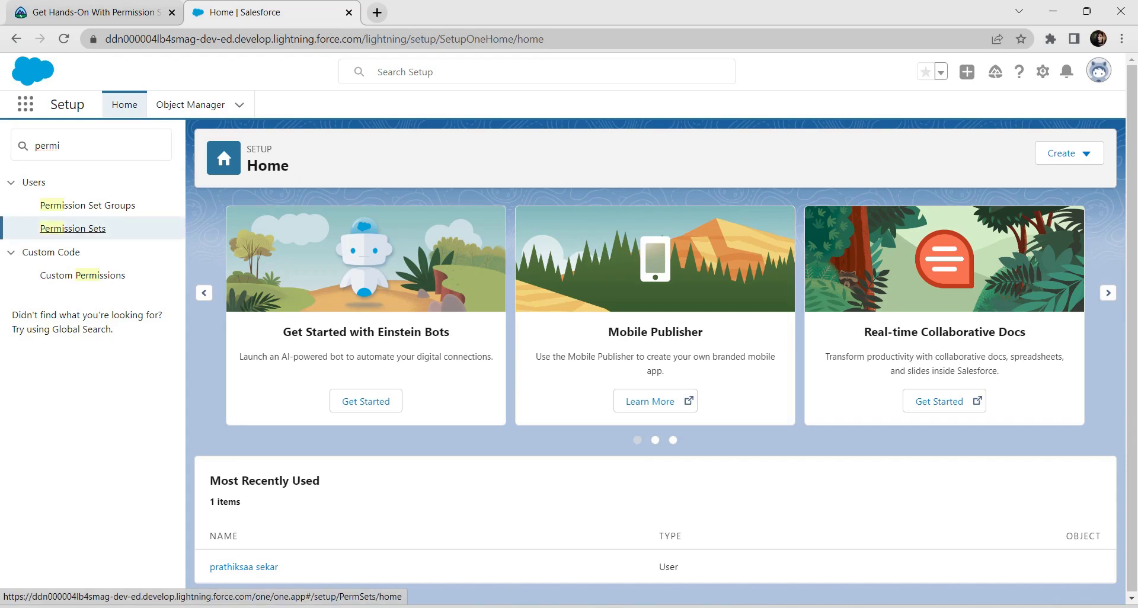
Create and save a new permission set labelled "Report Permissions" with API name Report_Permissions, taking the name from the Trailhead challenge.
left_click(95, 12)
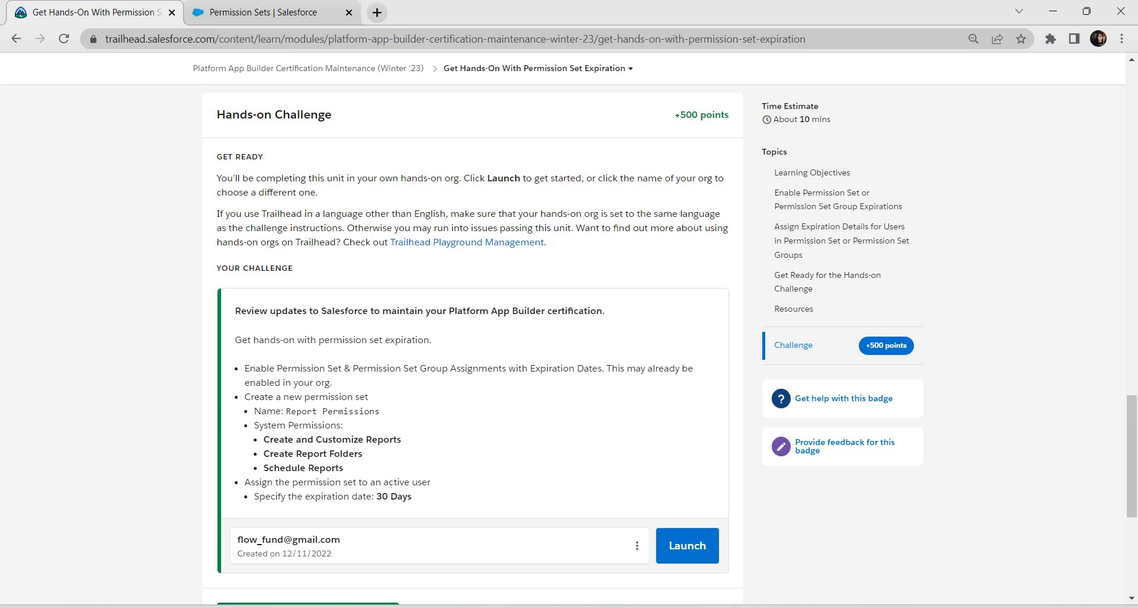
left_click_drag(287, 410, 380, 411)
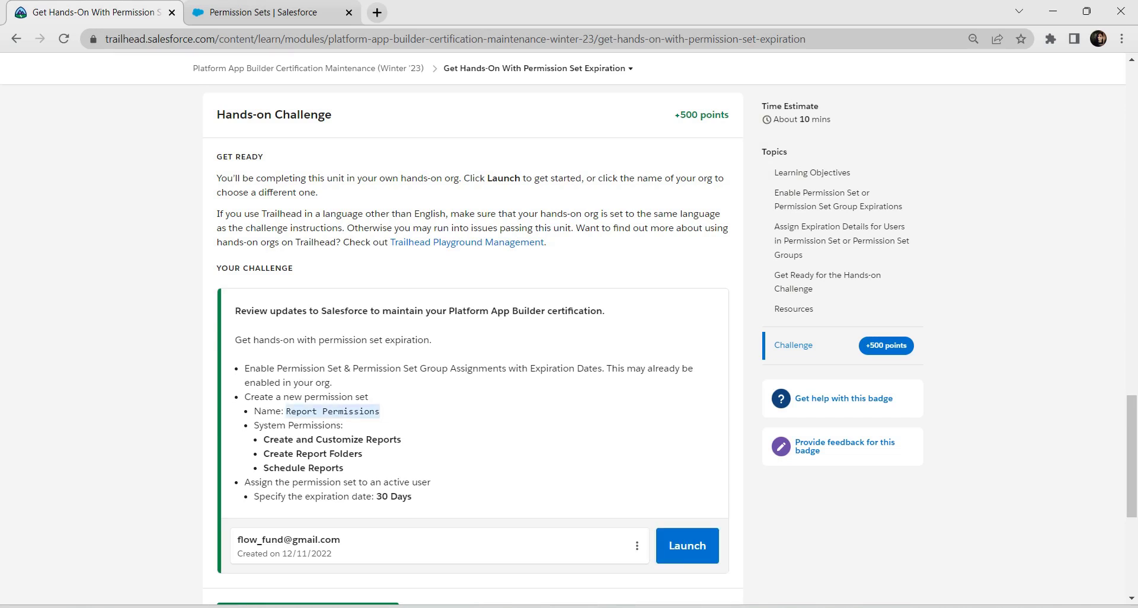
left_click(278, 14)
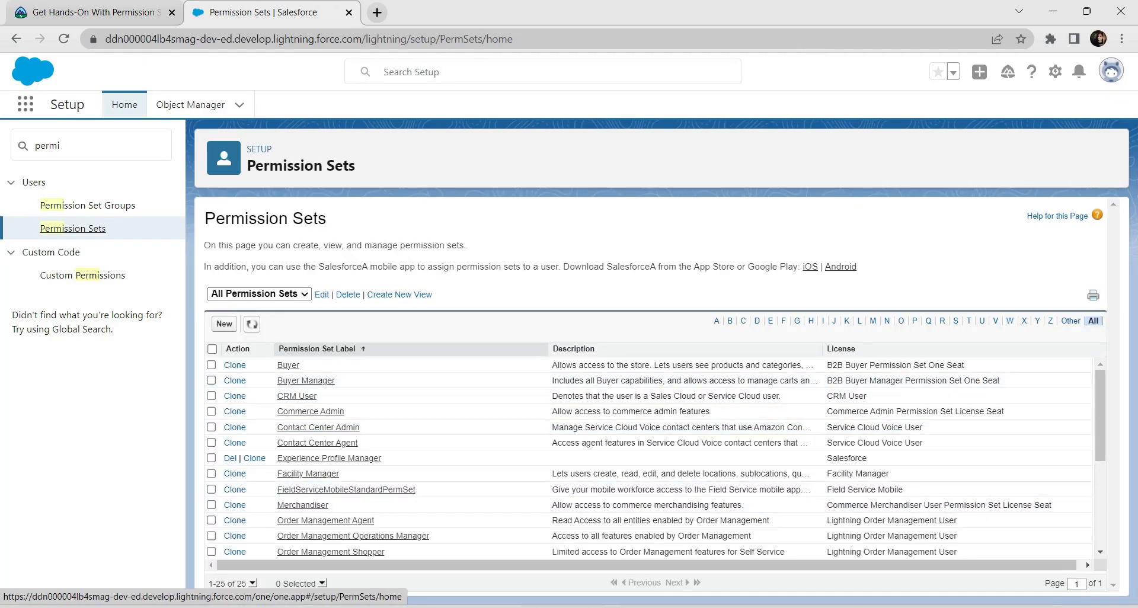
left_click(224, 323)
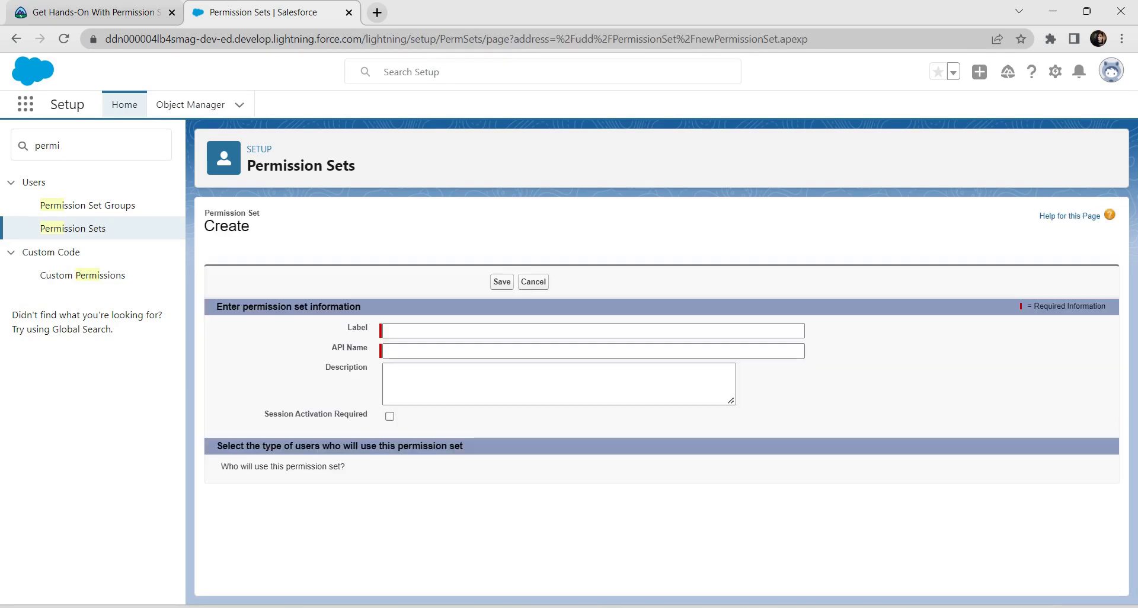
type("Report Permissions")
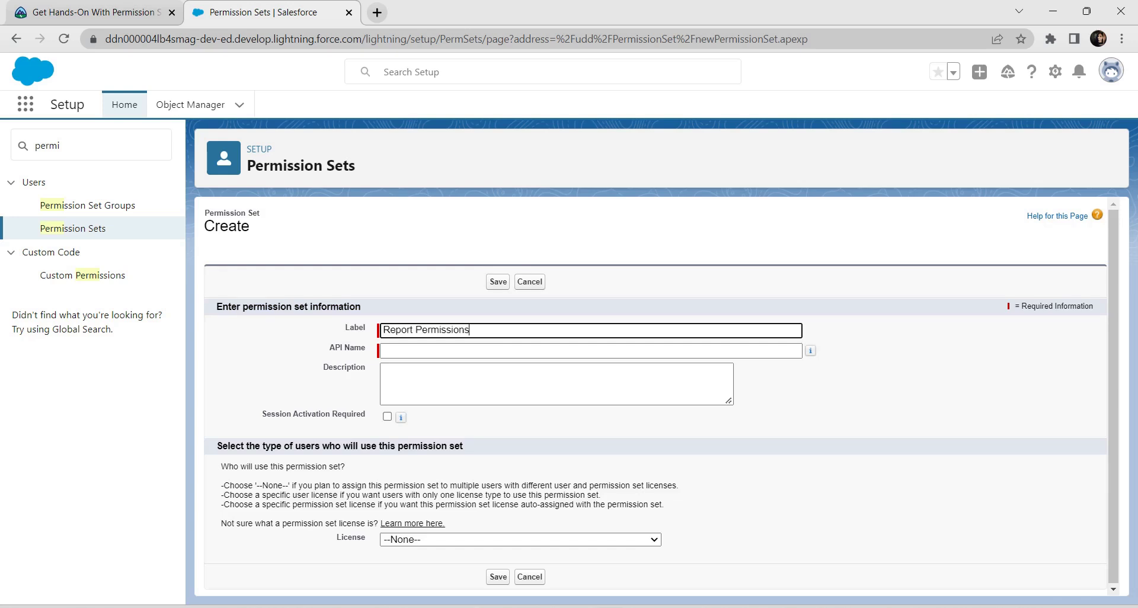
left_click(430, 350)
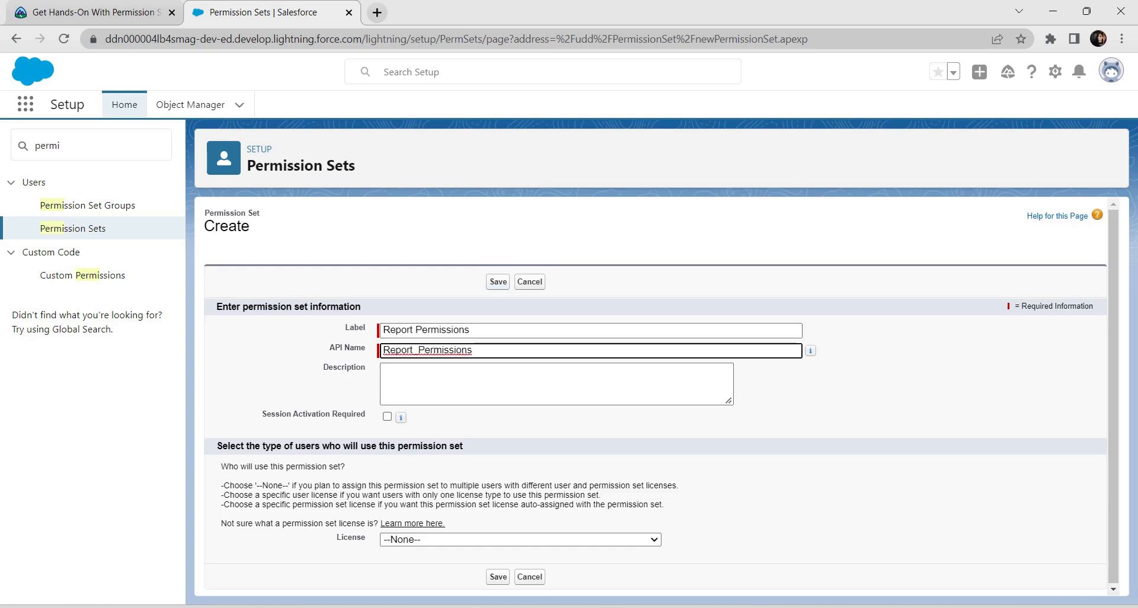
key("Return")
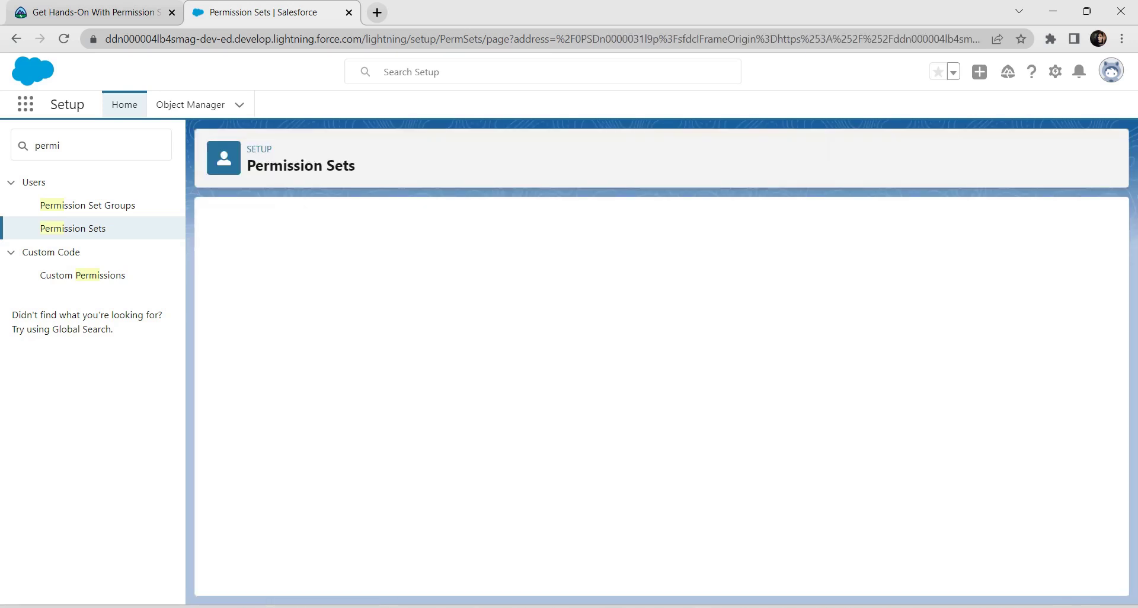
Check the system permissions required by the Trailhead challenge and open the System Permissions settings of the Report Permissions set in Salesforce.
key("ctrl+f")
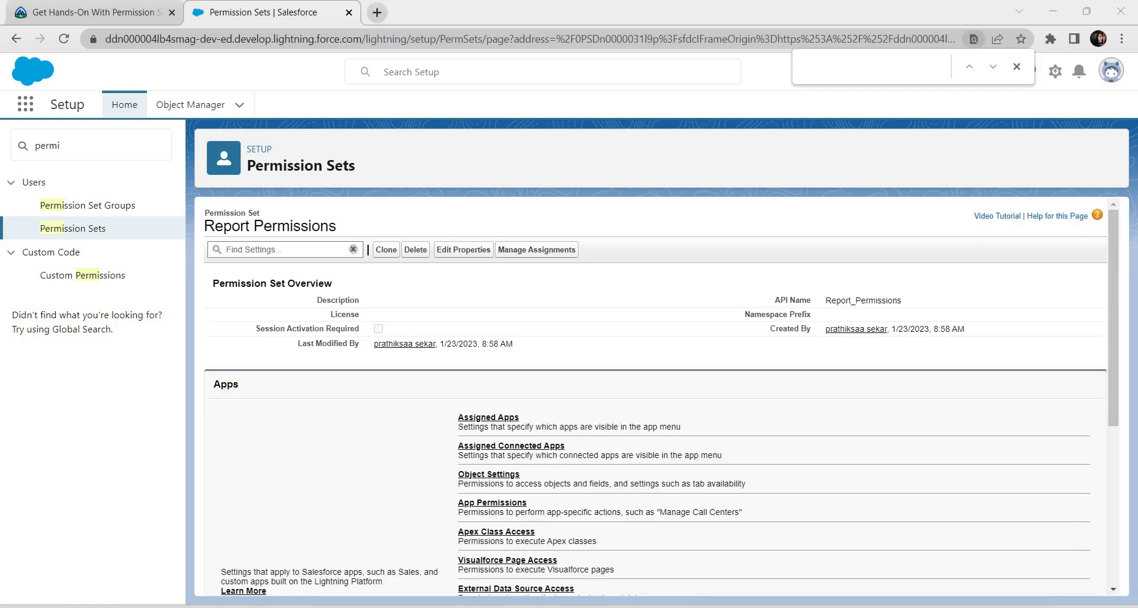
left_click(95, 11)
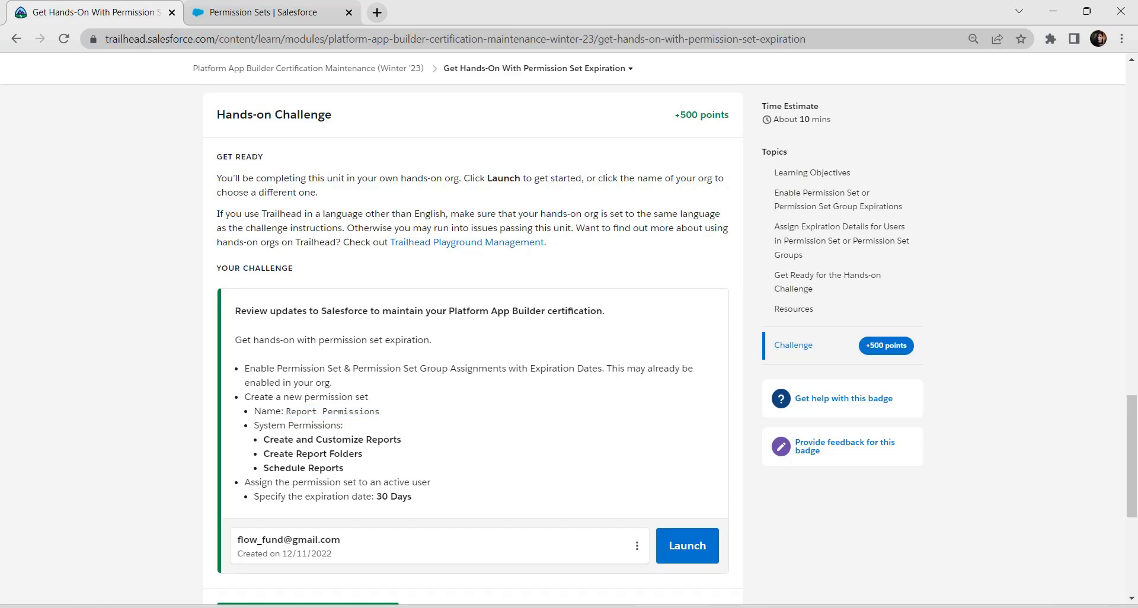
left_click_drag(263, 439, 343, 467)
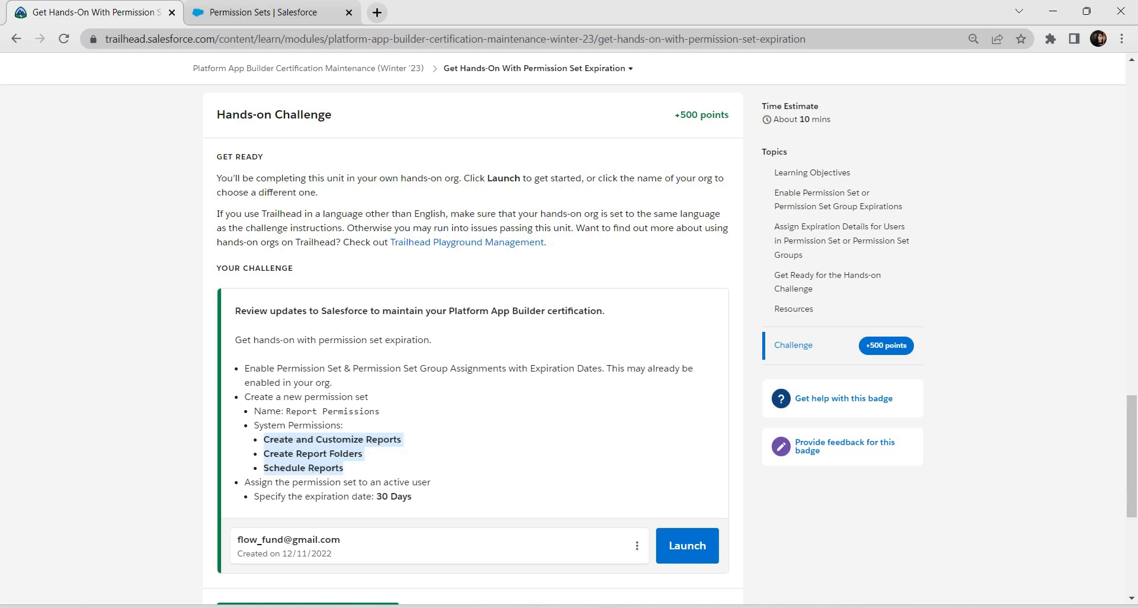
left_click(262, 12)
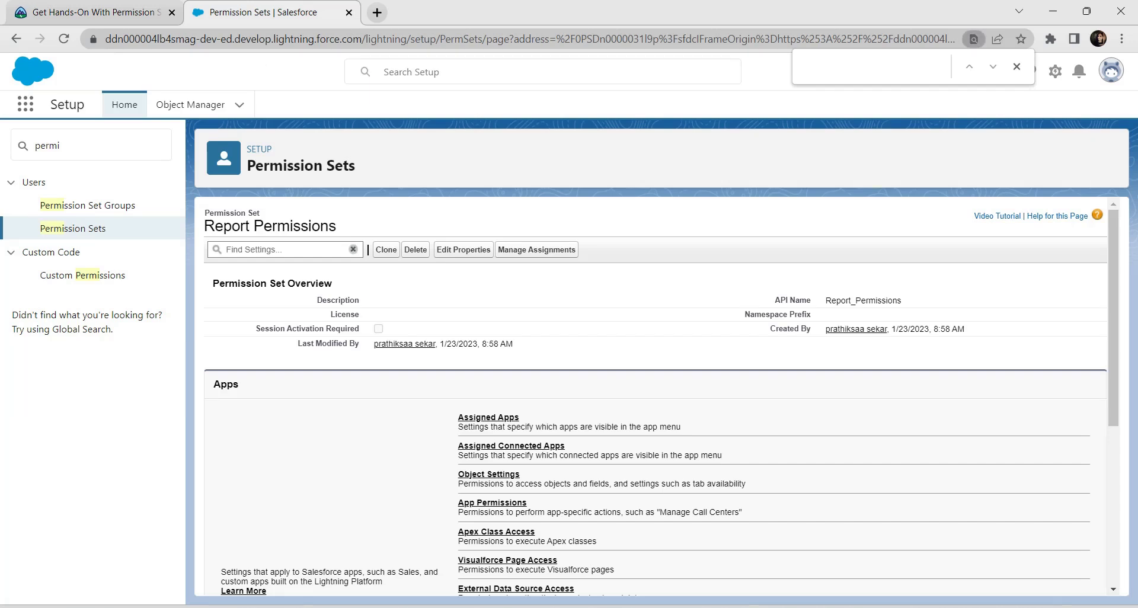
scroll(651, 397, "down", 5)
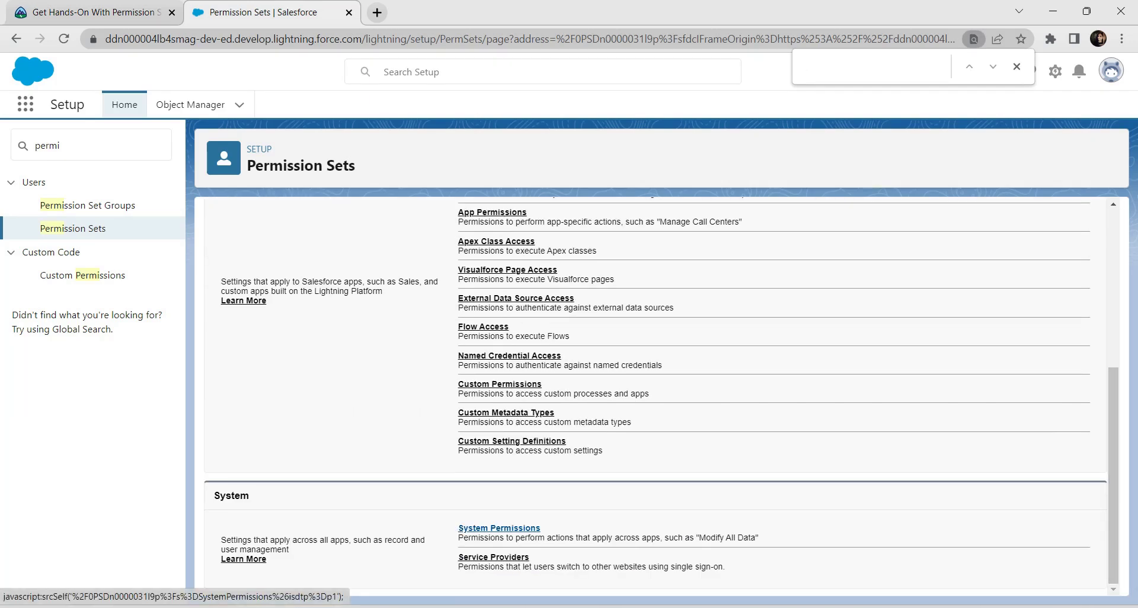
left_click(499, 527)
Copy "Create and Customize Reports" from the Trailhead challenge, find it in Salesforce's System Permissions, and enable it in edit mode.
key("ctrl+Tab")
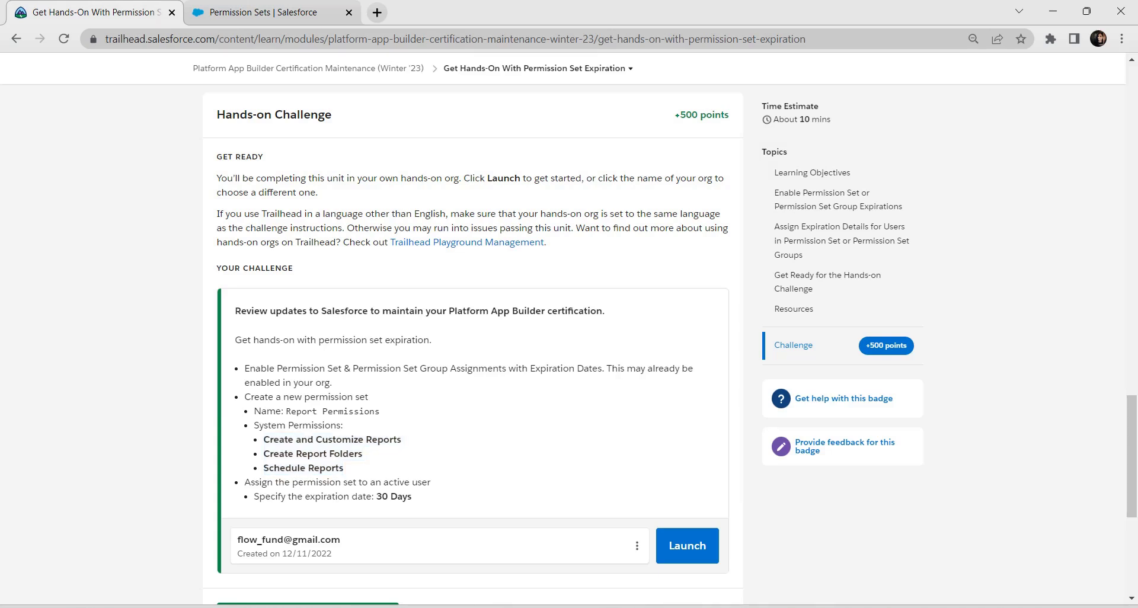
left_click_drag(401, 440, 269, 440)
key("ctrl+c")
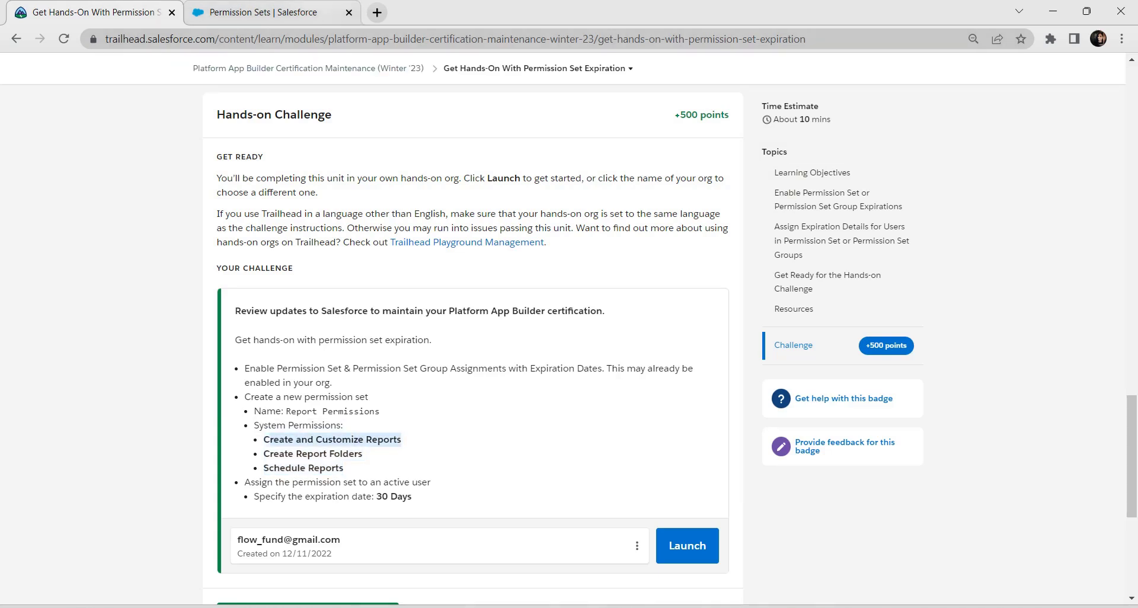
key("ctrl+Tab")
key("ctrl+f")
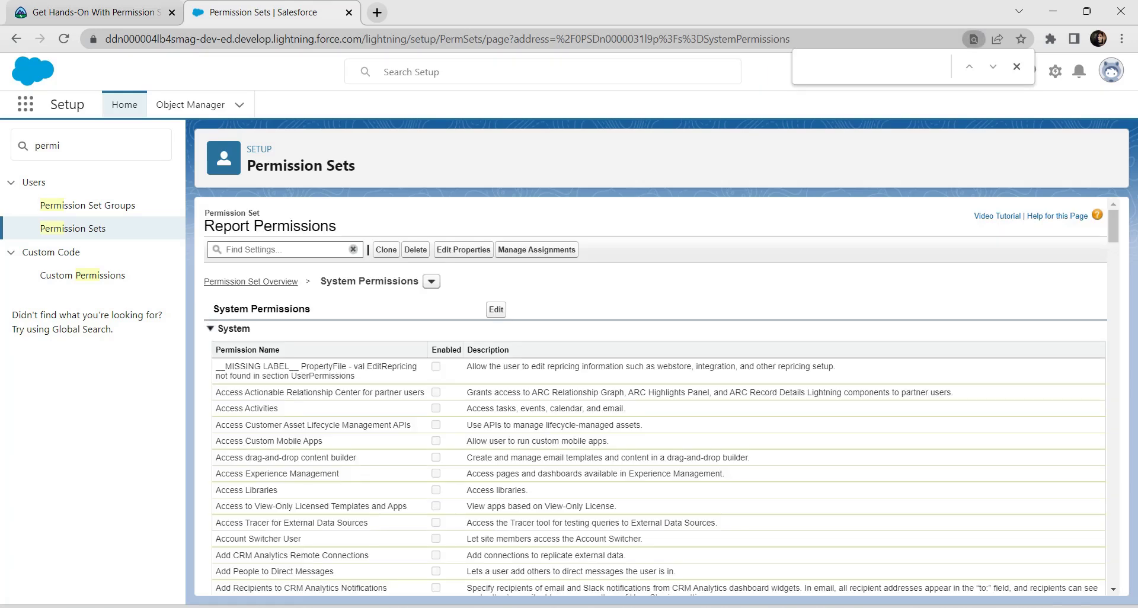
key("ctrl+v")
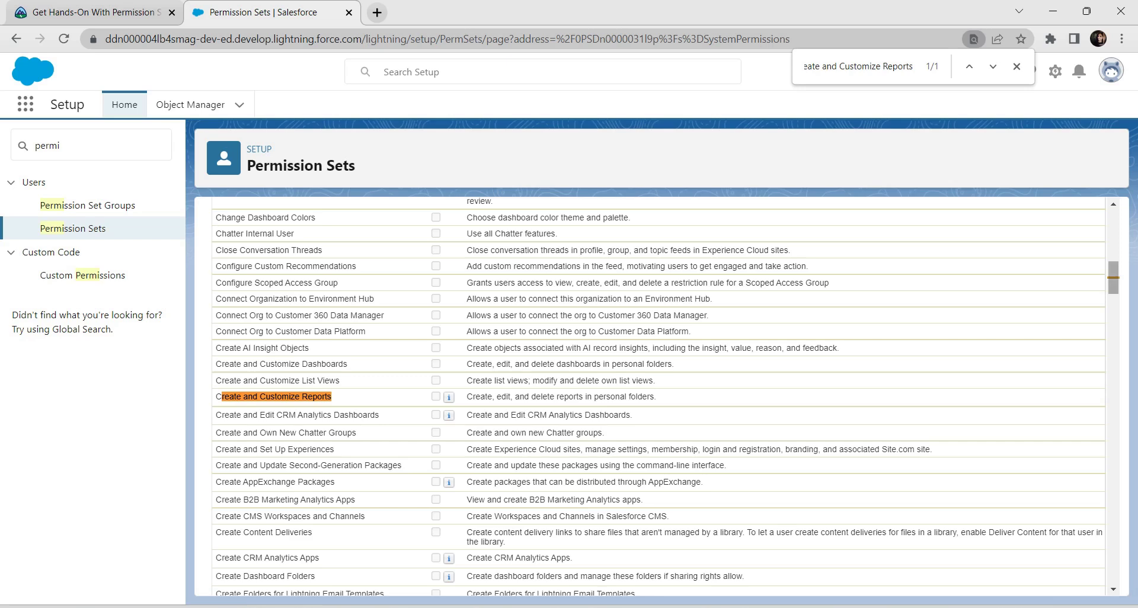
left_click_drag(1113, 278, 1112, 223)
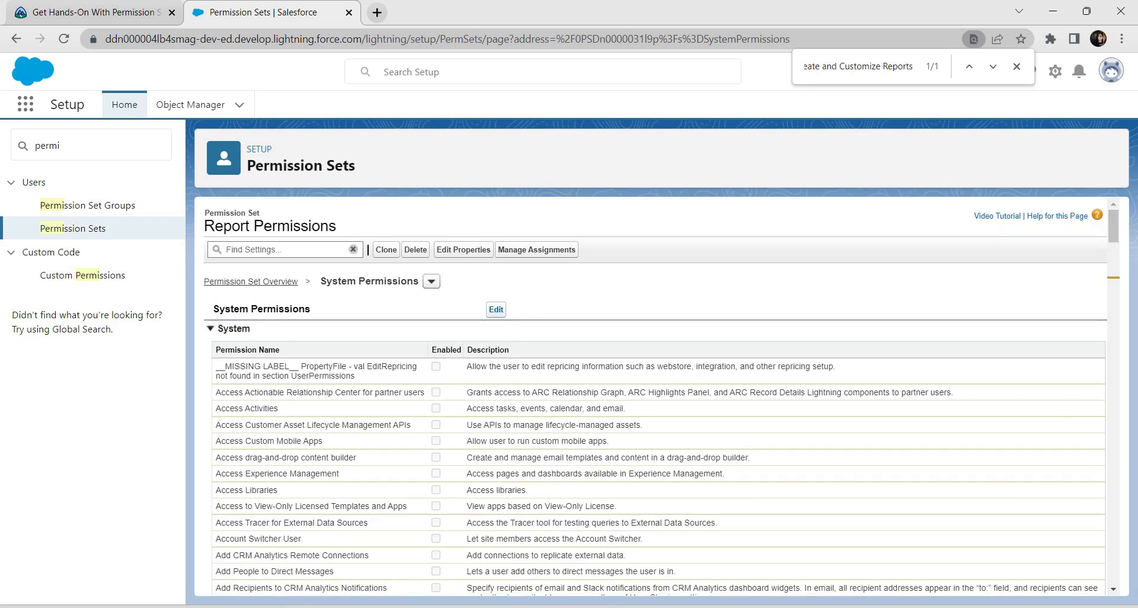
left_click(496, 309)
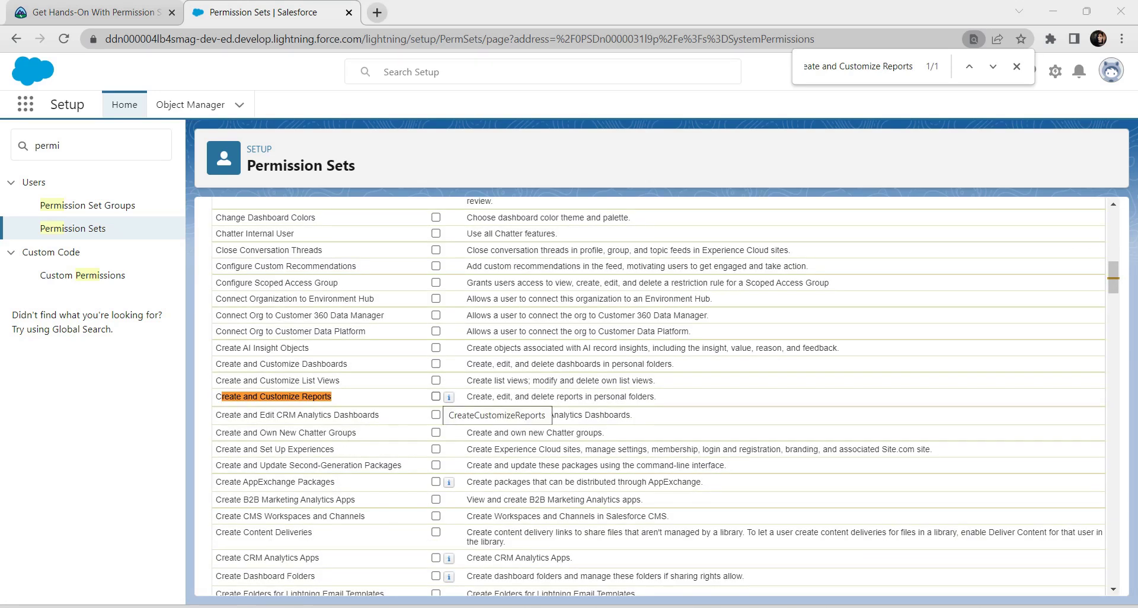
left_click(436, 396)
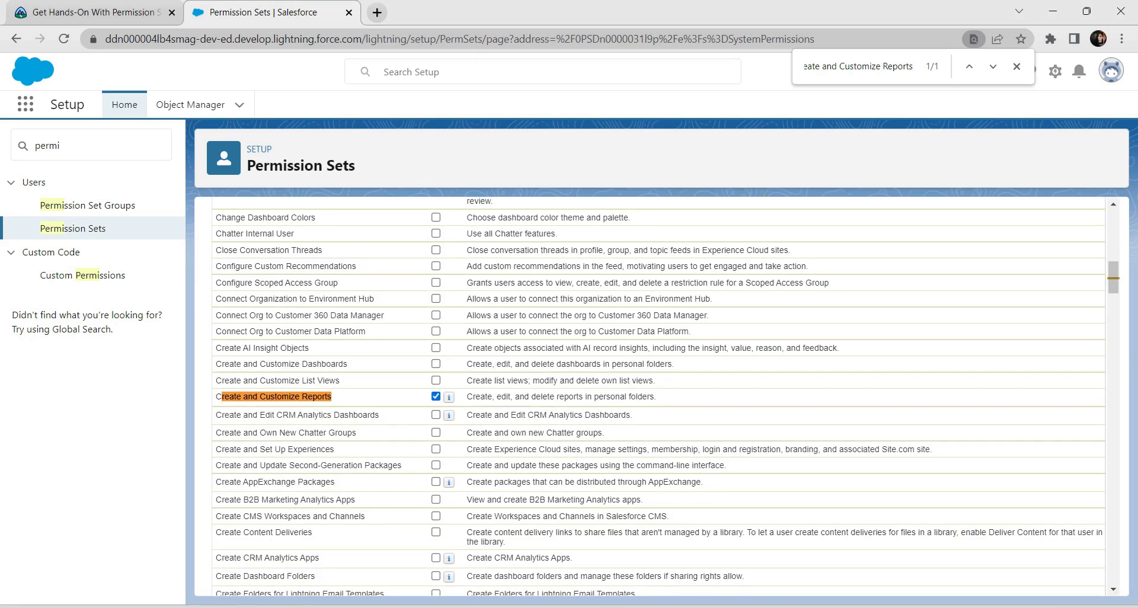
Copy "Create Report Folders" from the Trailhead challenge, find that permission in Salesforce's System Permissions list, and enable it.
left_click(89, 12)
left_click(331, 439)
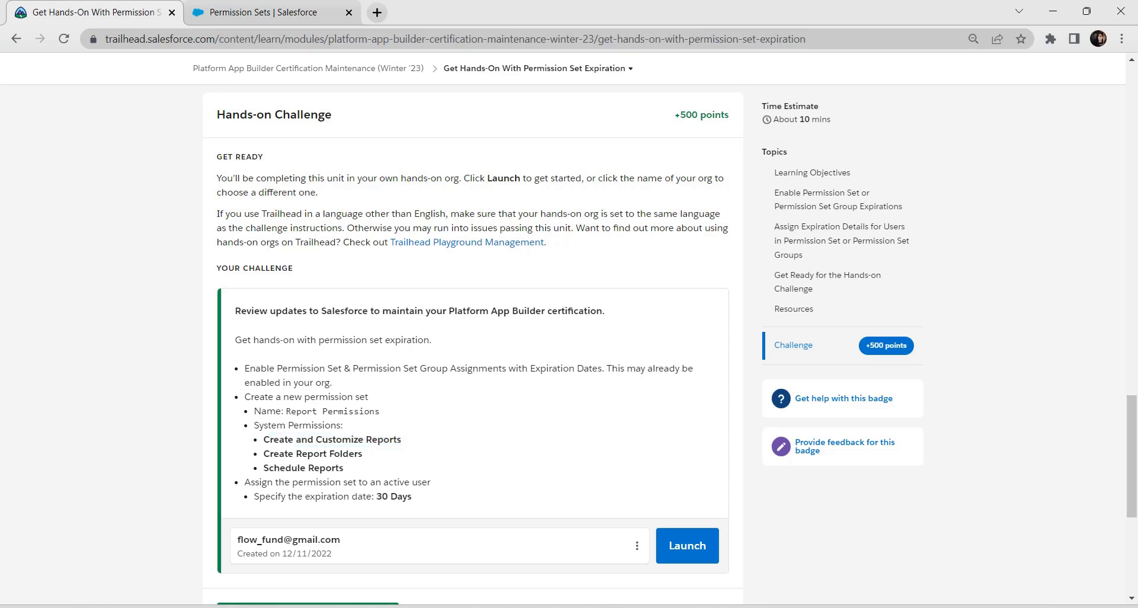
left_click_drag(363, 454, 263, 453)
key("ctrl+c")
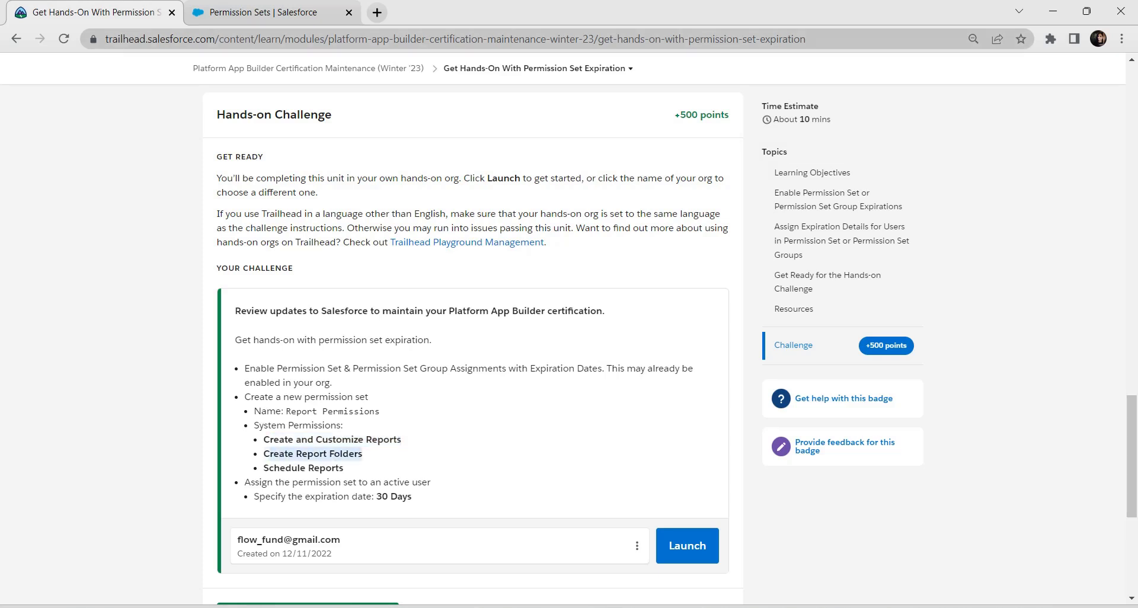
left_click(266, 12)
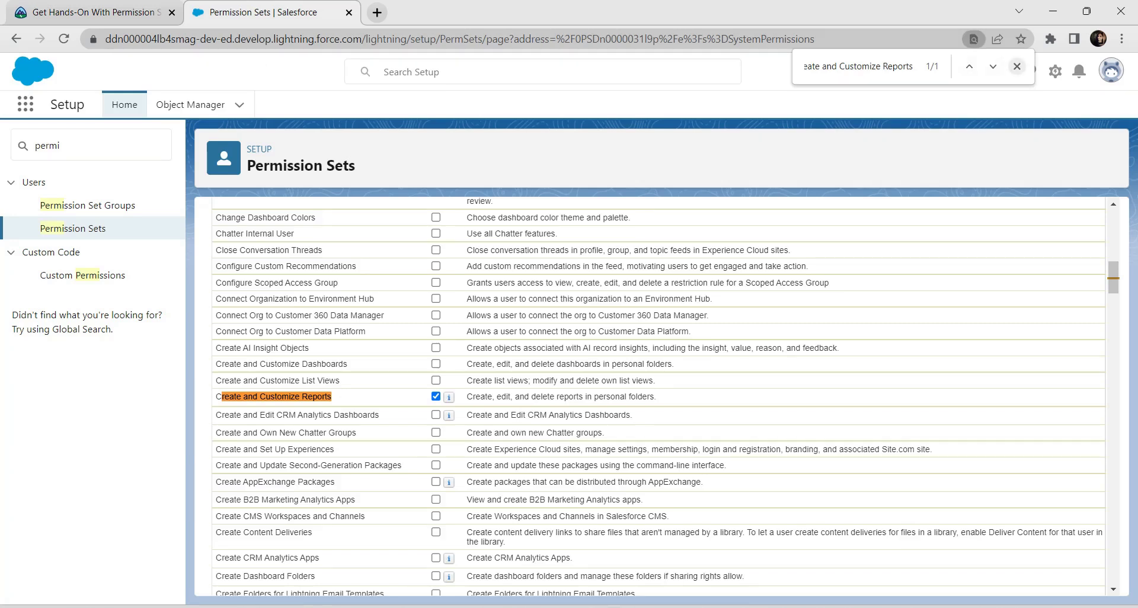
left_click(1016, 66)
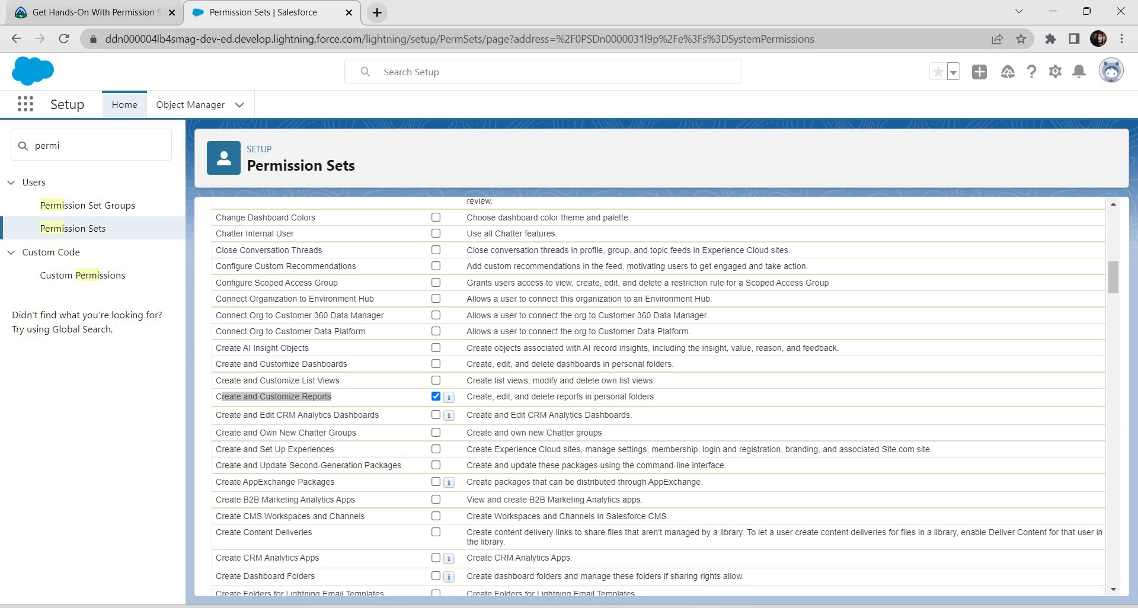
key("ctrl+f")
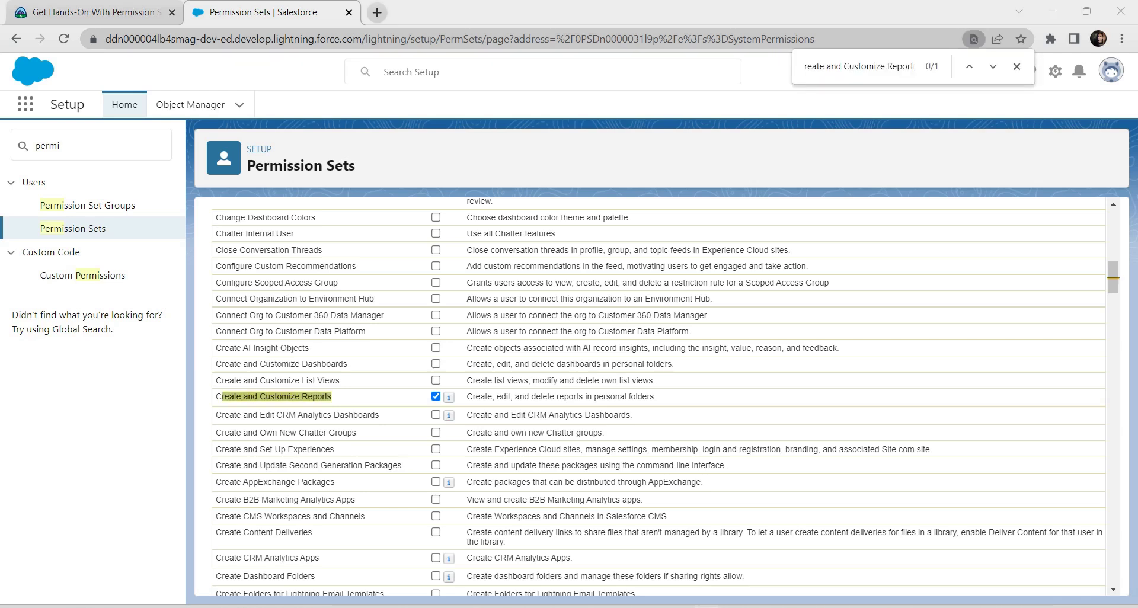
left_click(903, 66)
key("ctrl+a")
type("s")
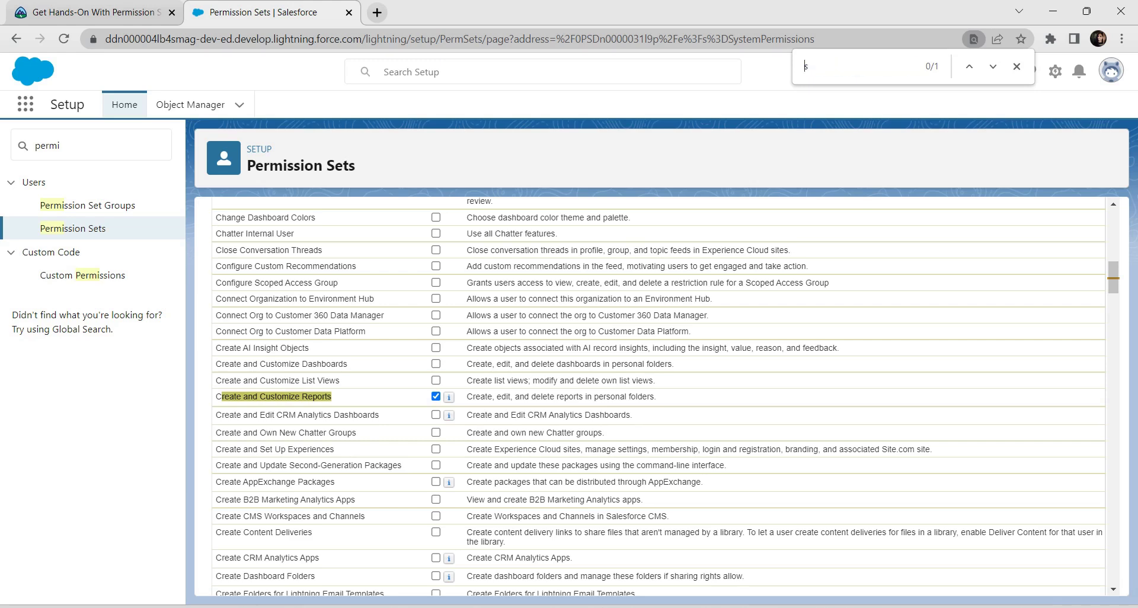
key("BackSpace")
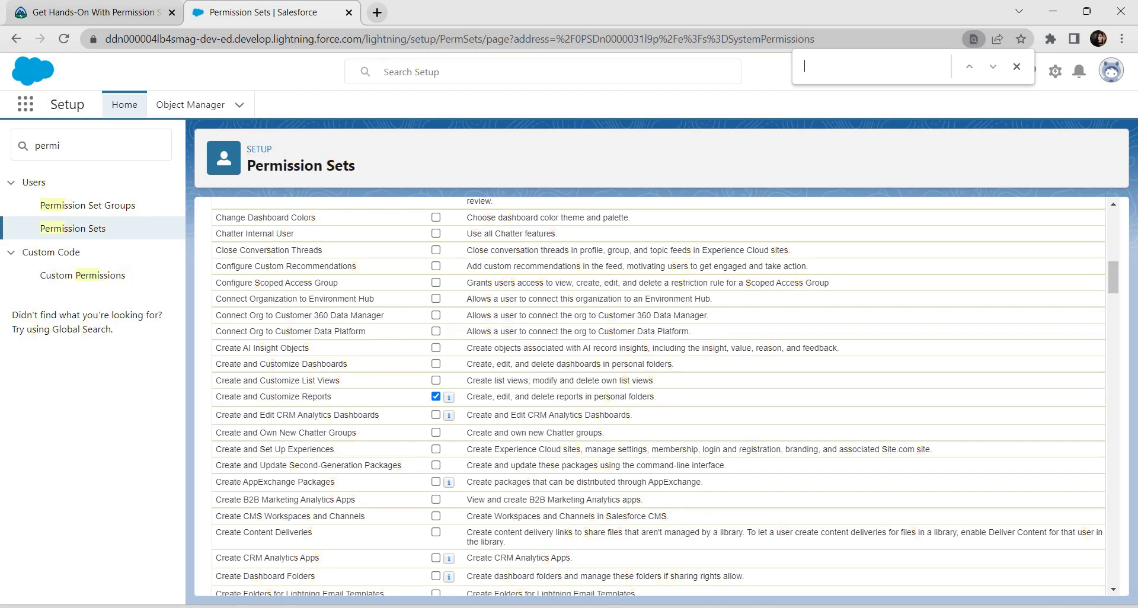
key("ctrl+v")
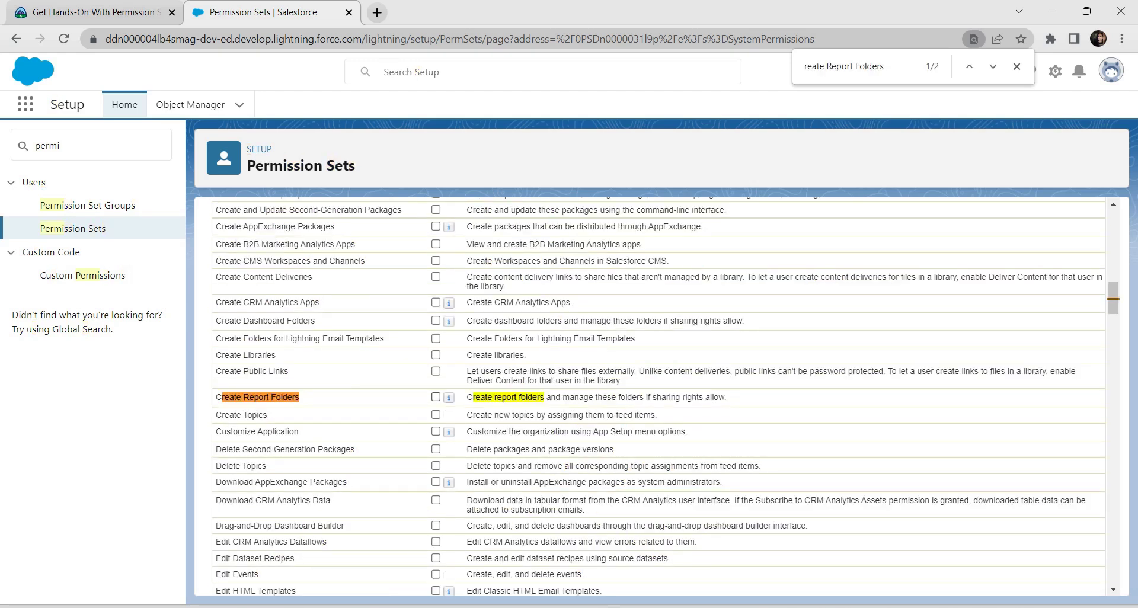
left_click(435, 397)
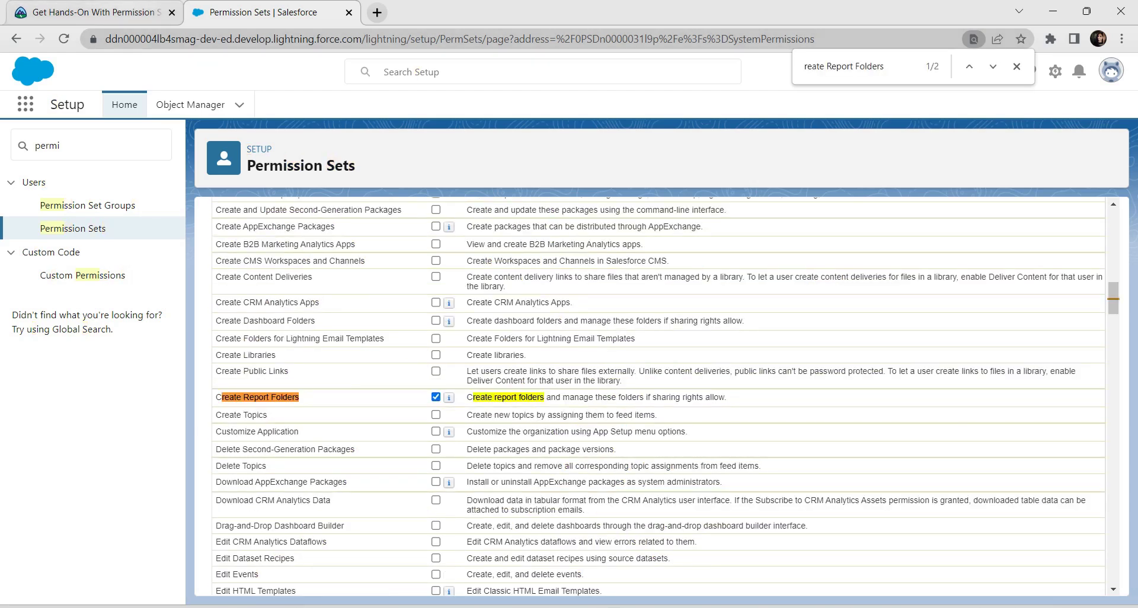
Separate the Trailhead challenge into its own maximized window and copy "Schedule Reports" from its list of required system permissions.
left_click_drag(88, 11, 385, 387)
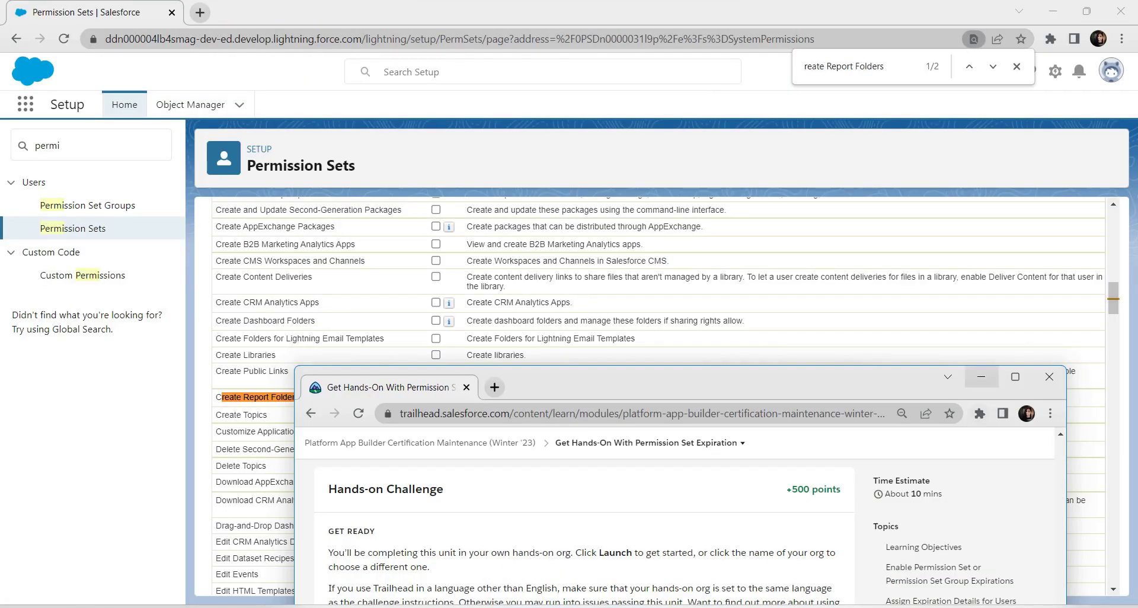
left_click(1014, 377)
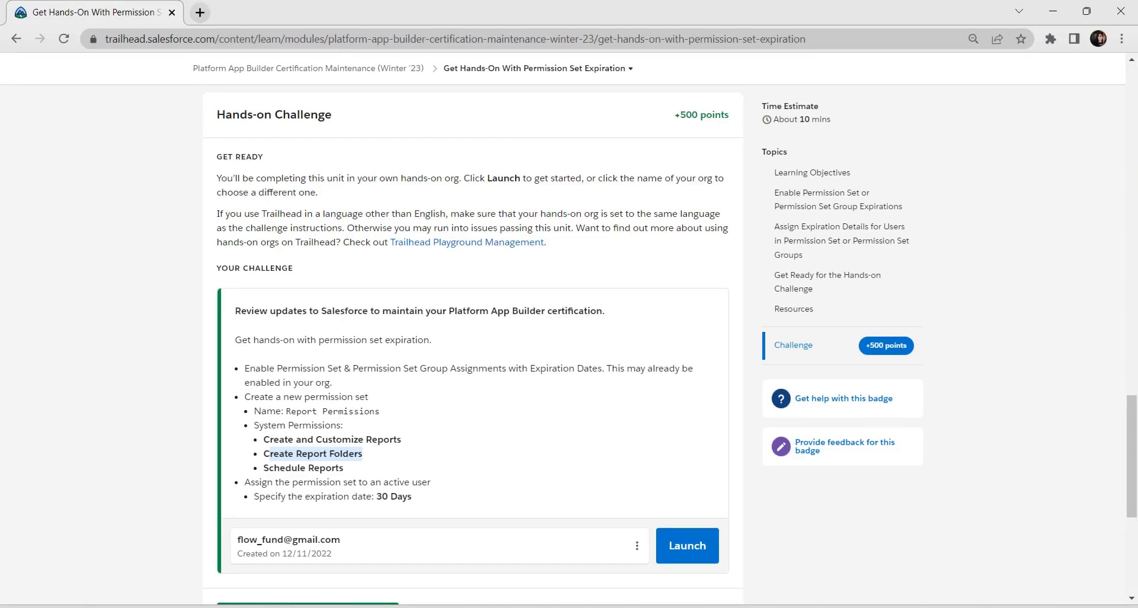
left_click(316, 453)
left_click_drag(344, 467, 263, 467)
key("ctrl+c")
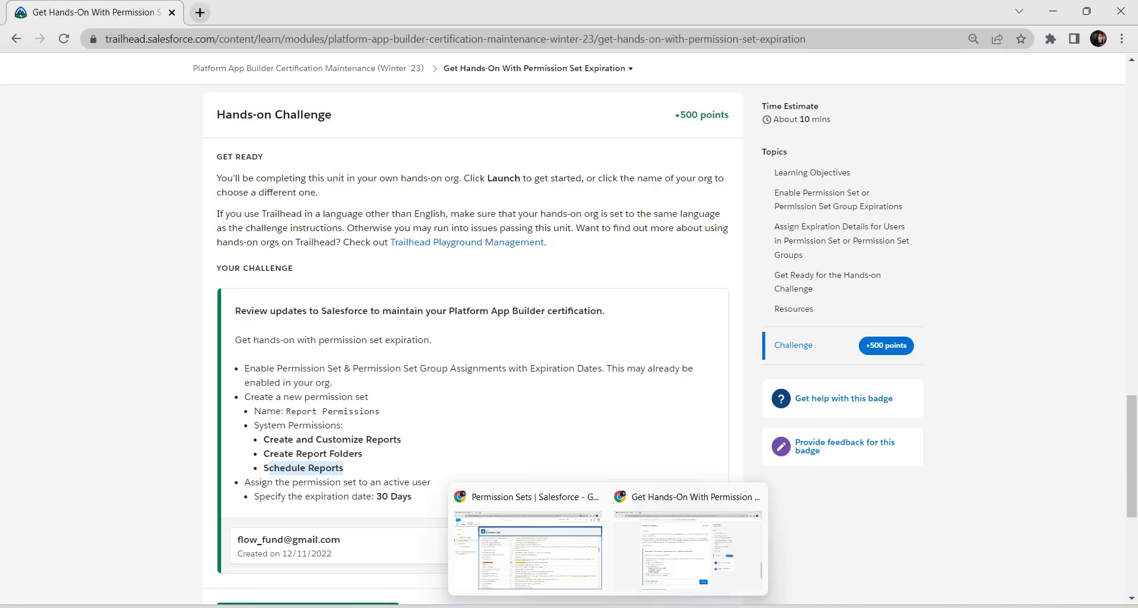
Switch to Salesforce, find "Schedule Reports" in the System Permissions list of the Report Permissions set, and enable it.
left_click(525, 536)
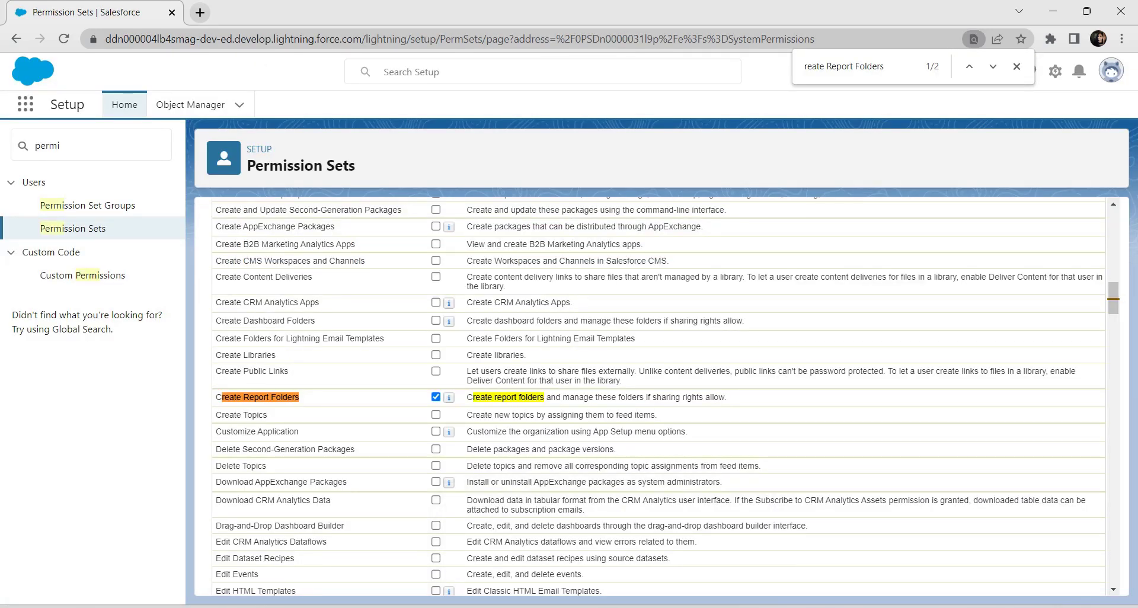
key("ctrl+f")
key("BackSpace")
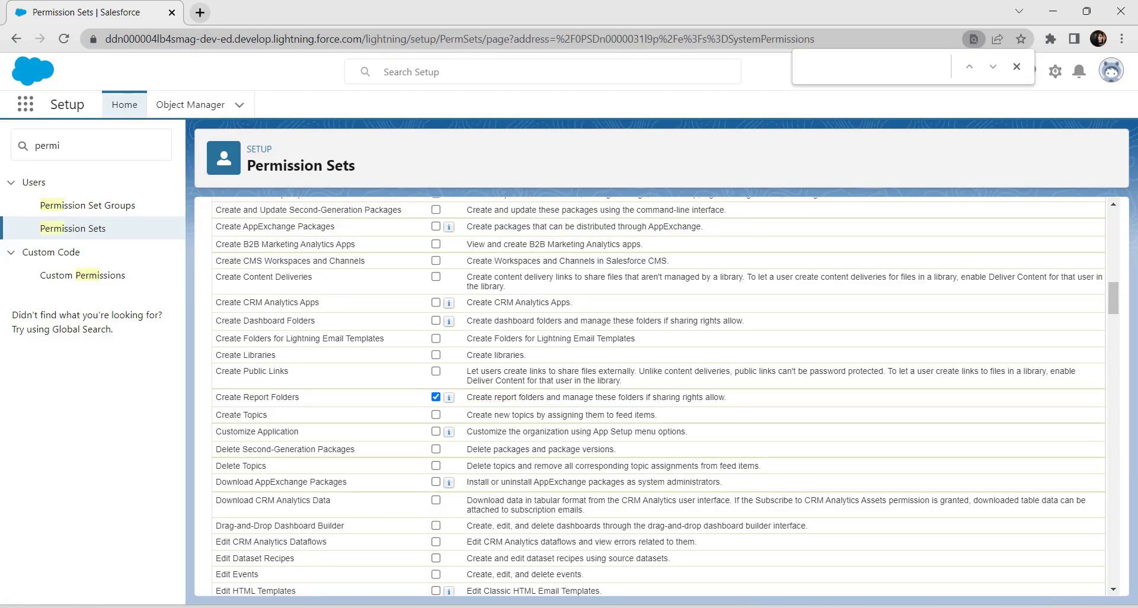
key("ctrl+v")
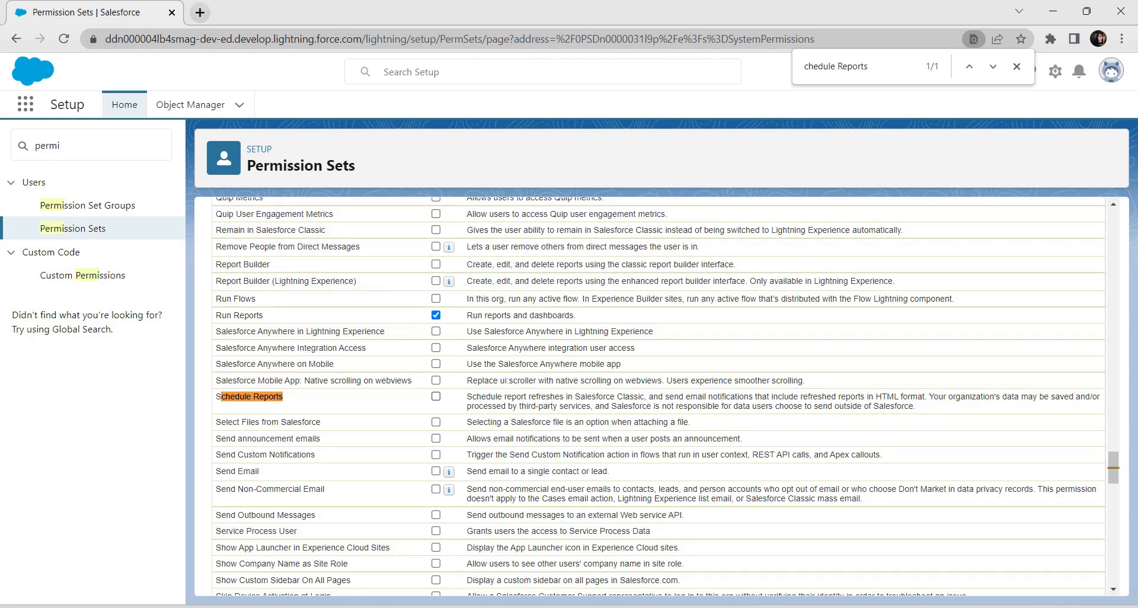
left_click(436, 396)
Save the system permission changes of the Report Permissions set and confirm them.
left_click_drag(1112, 468, 1112, 225)
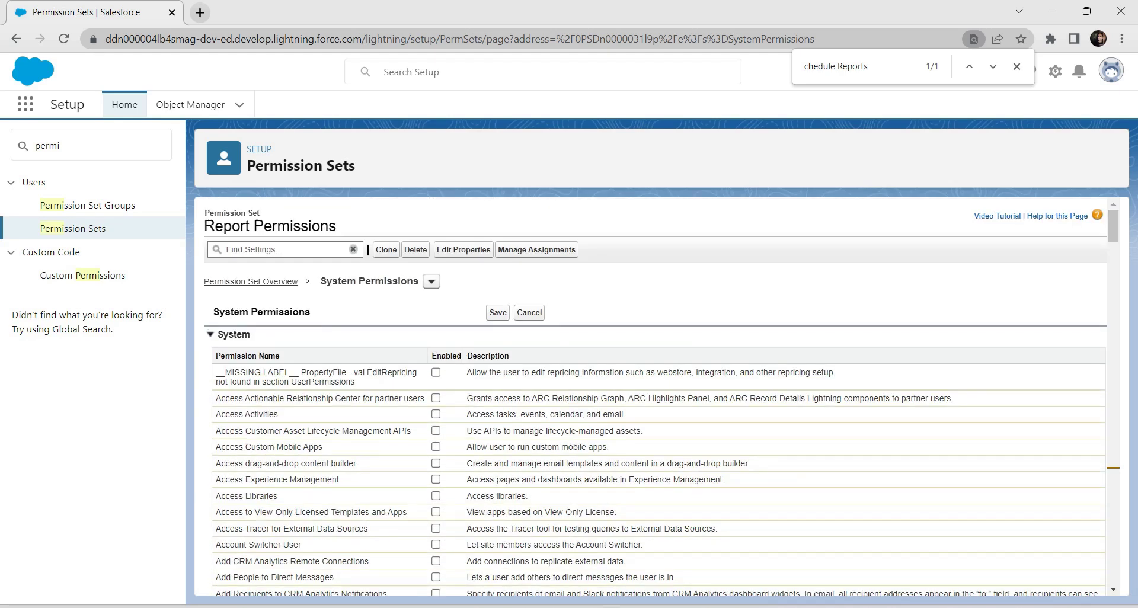
left_click(498, 312)
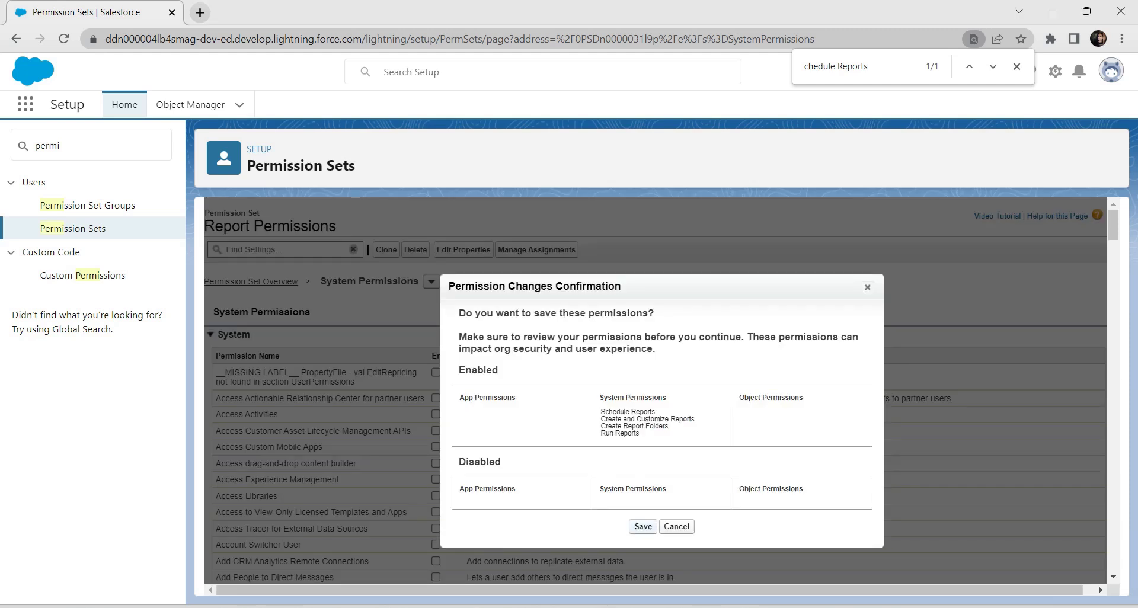
key("Return")
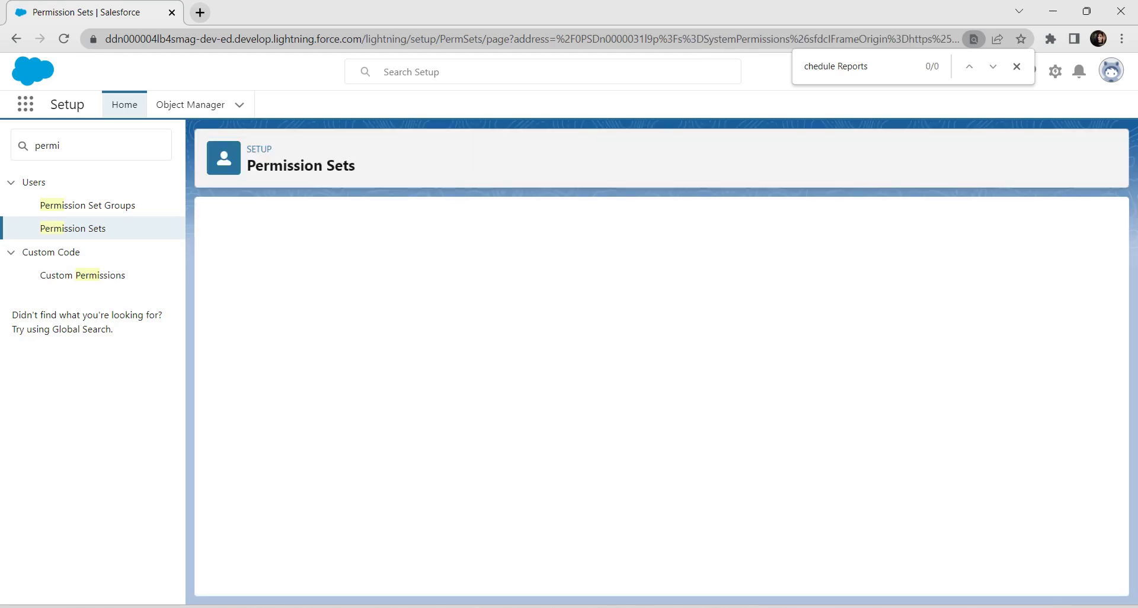
Check the assignment requirement in the Trailhead challenge and open the assignments of the Report Permissions set in Salesforce.
mouse_move(607, 605)
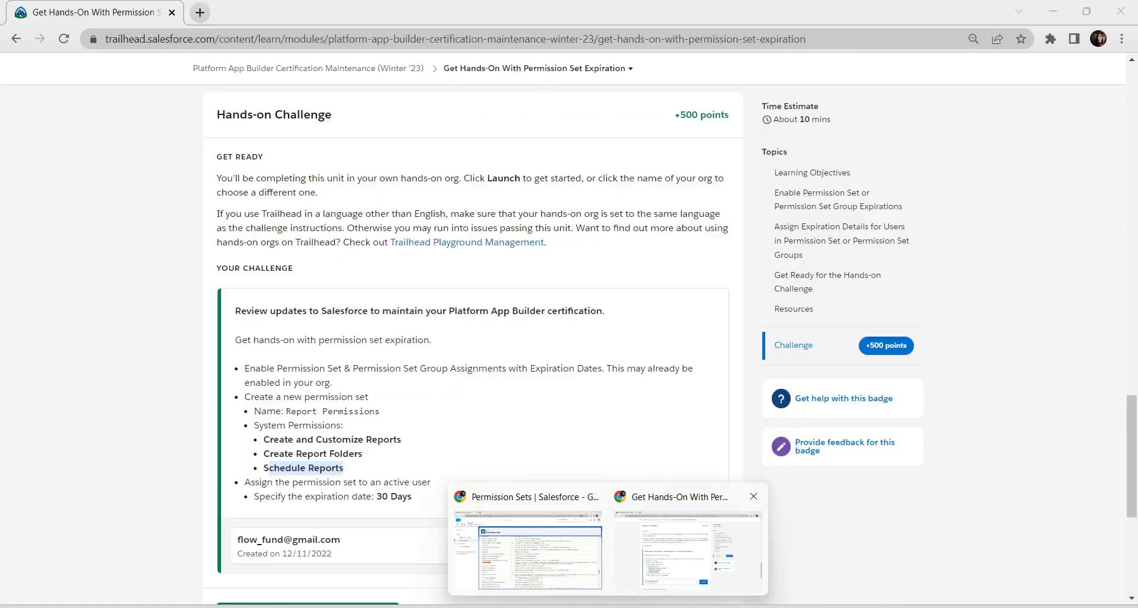
left_click(687, 551)
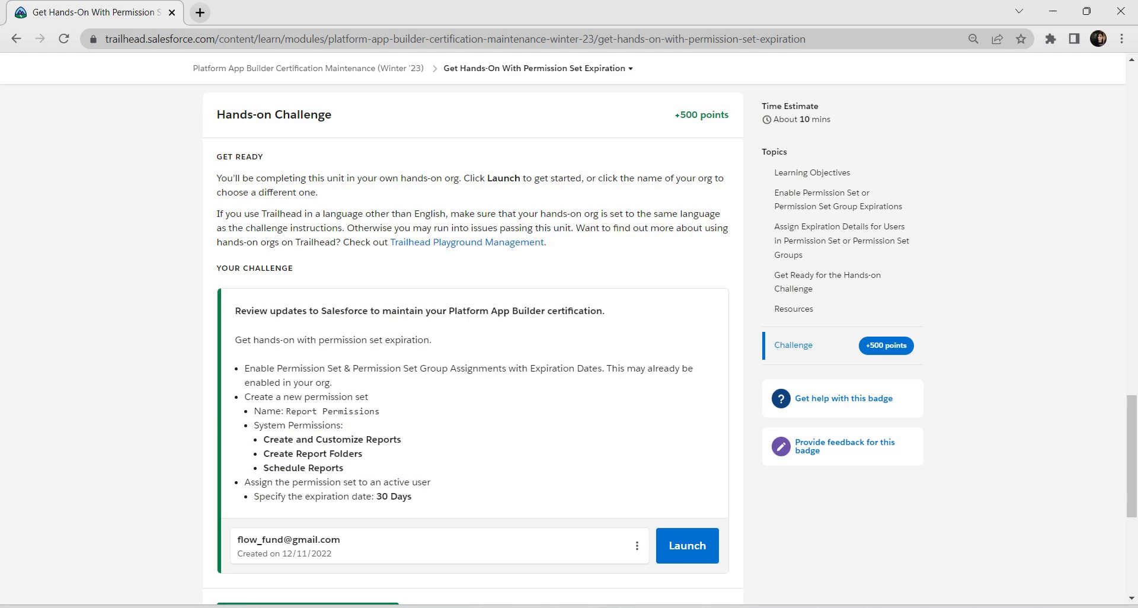
mouse_move(607, 606)
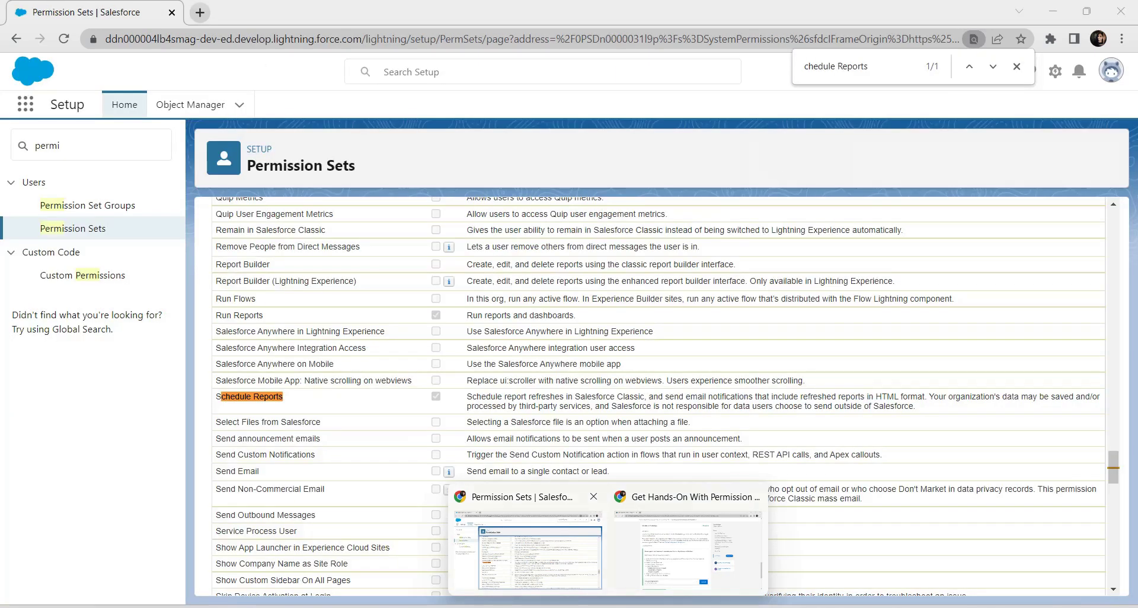
left_click(527, 551)
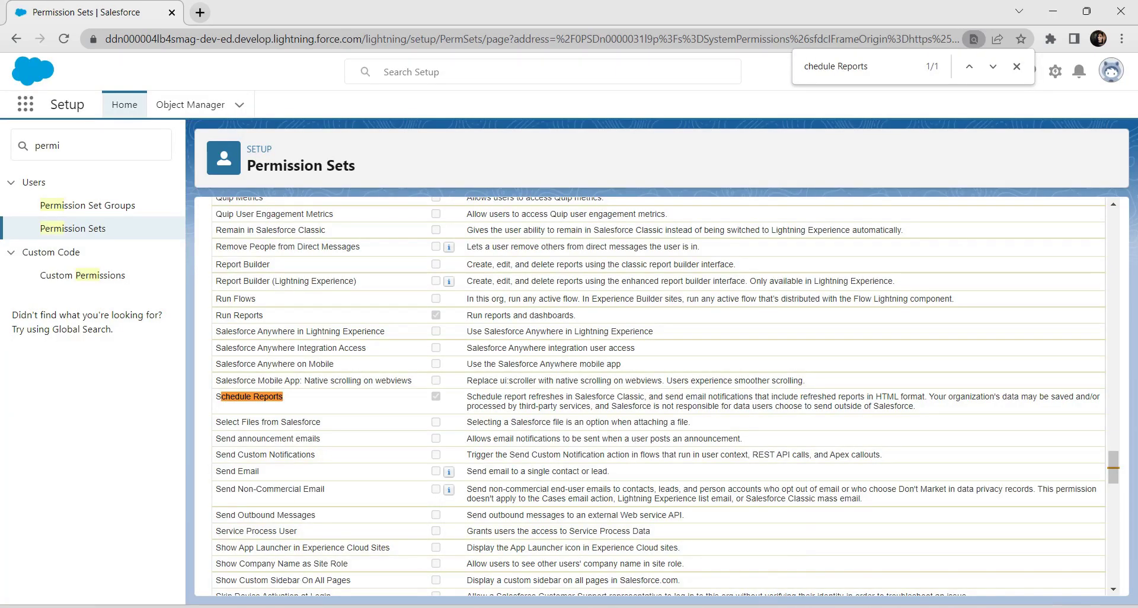
left_click_drag(1113, 467, 1113, 219)
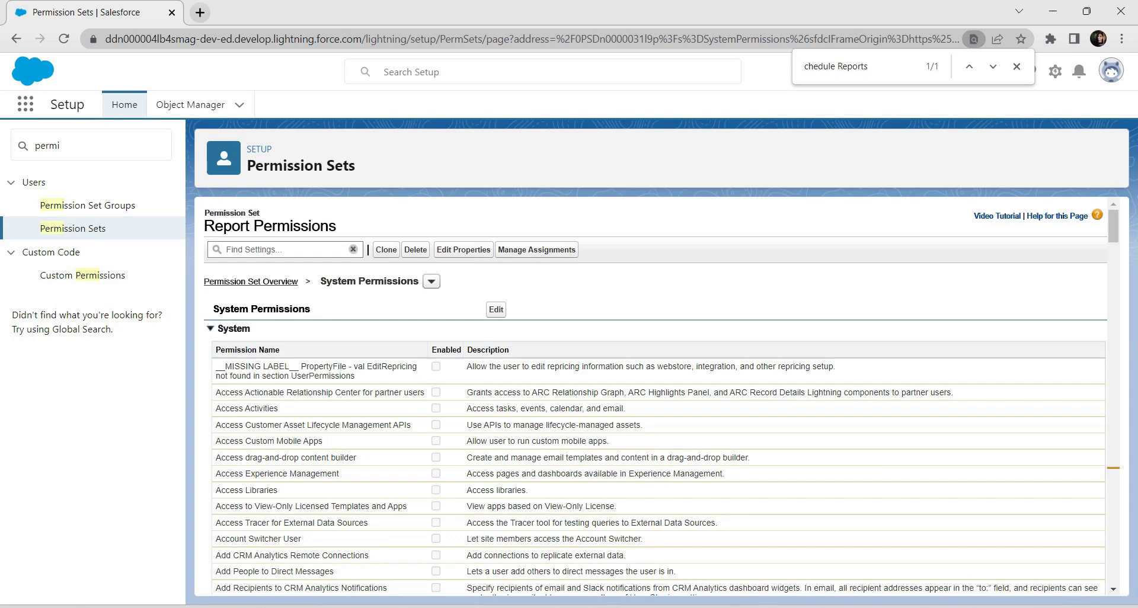
left_click(536, 249)
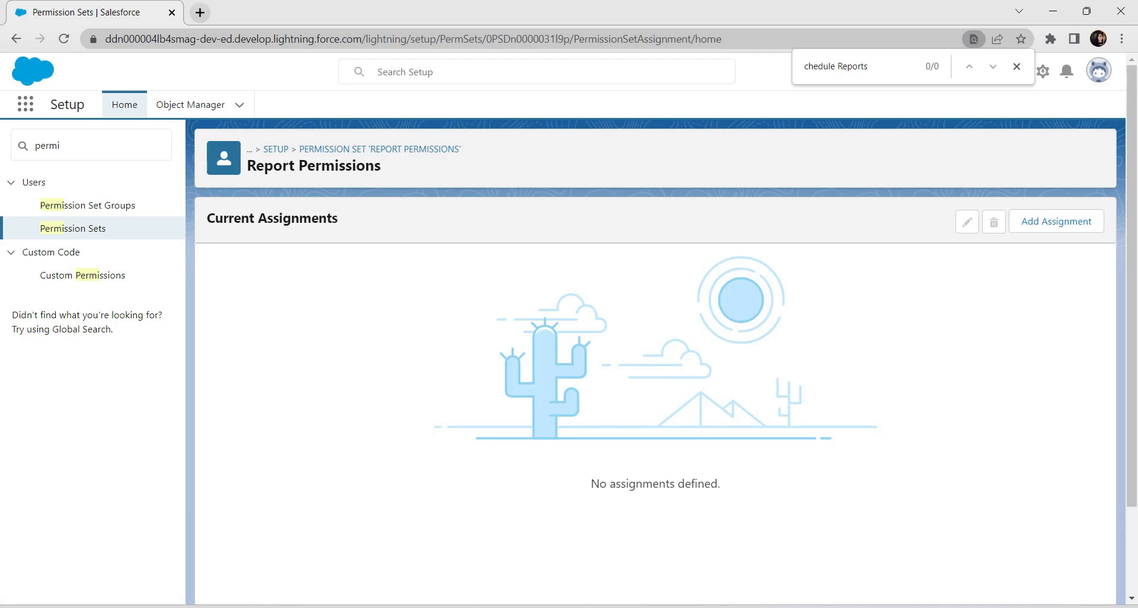
Add an assignment to the Report Permissions set, select the recently viewed user, and continue to the expiration options.
left_click(1056, 221)
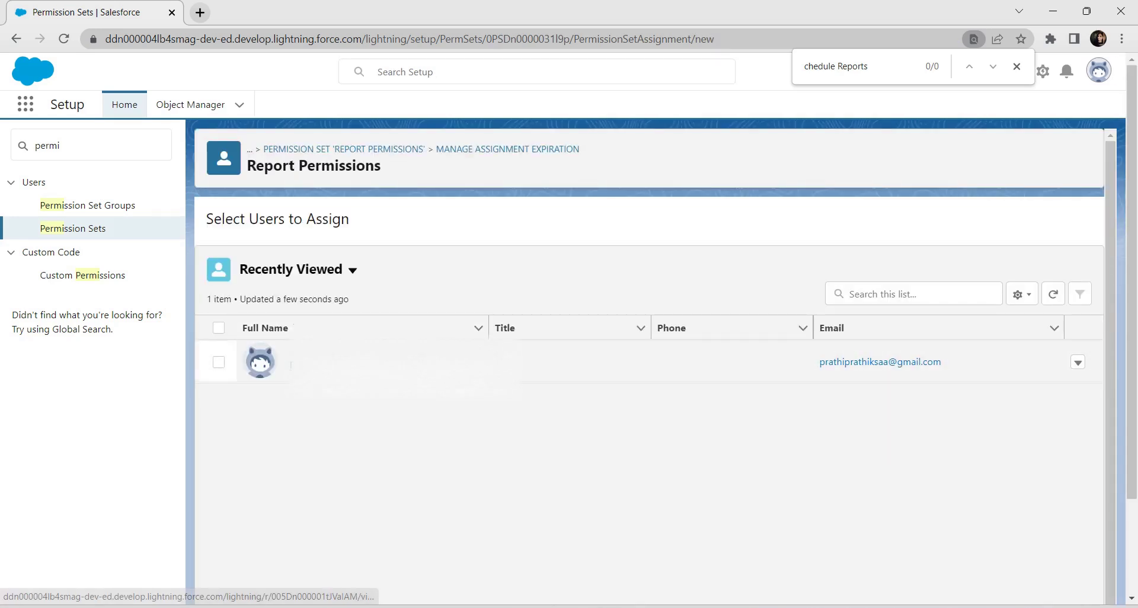
left_click(218, 362)
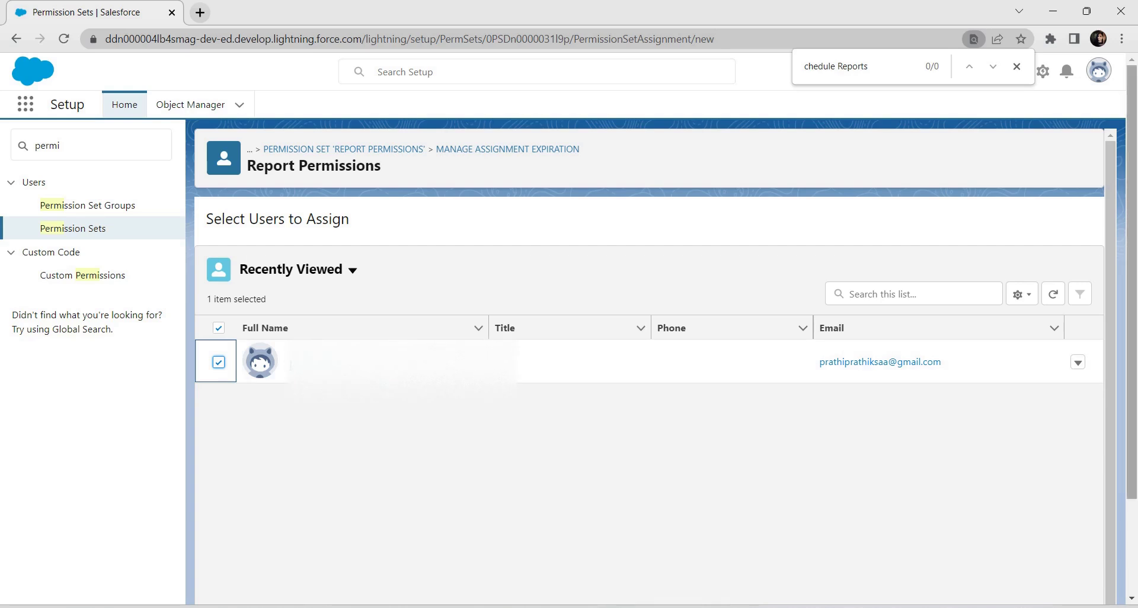
scroll(649, 356, "down", 2)
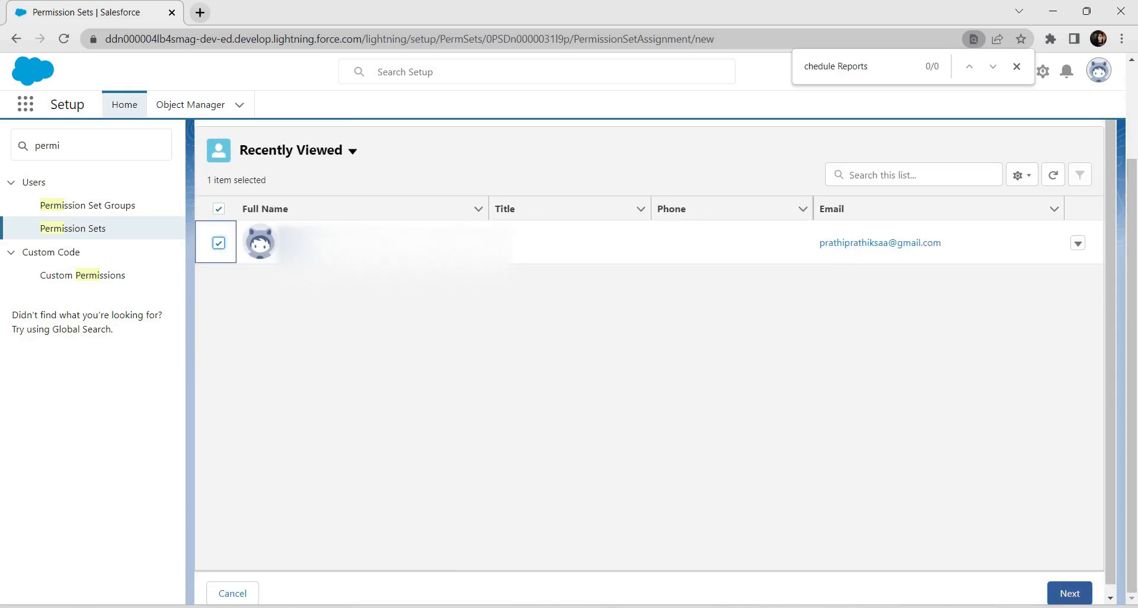
left_click(1069, 593)
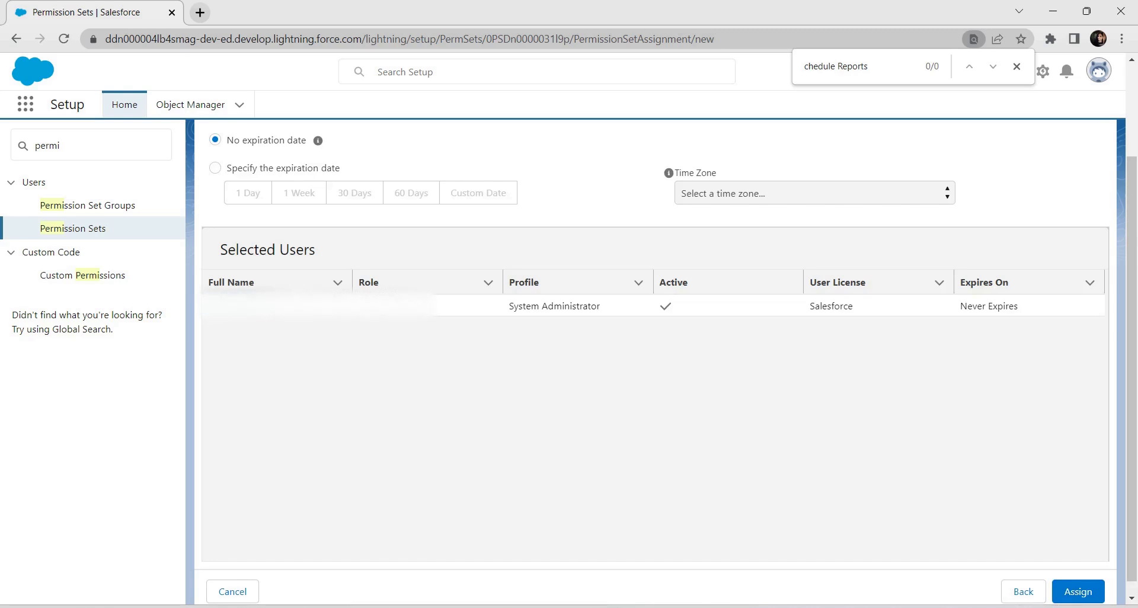
Specify an expiration date of 30 Days as the Trailhead challenge requires and assign the permission set to the selected user.
left_click(215, 168)
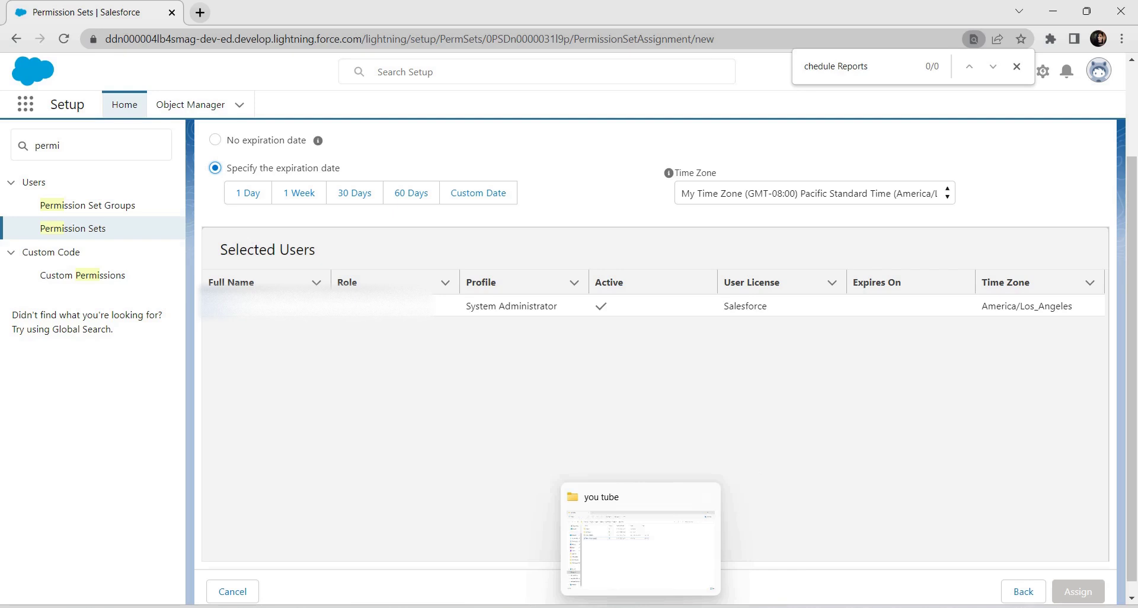
mouse_move(608, 606)
left_click(687, 548)
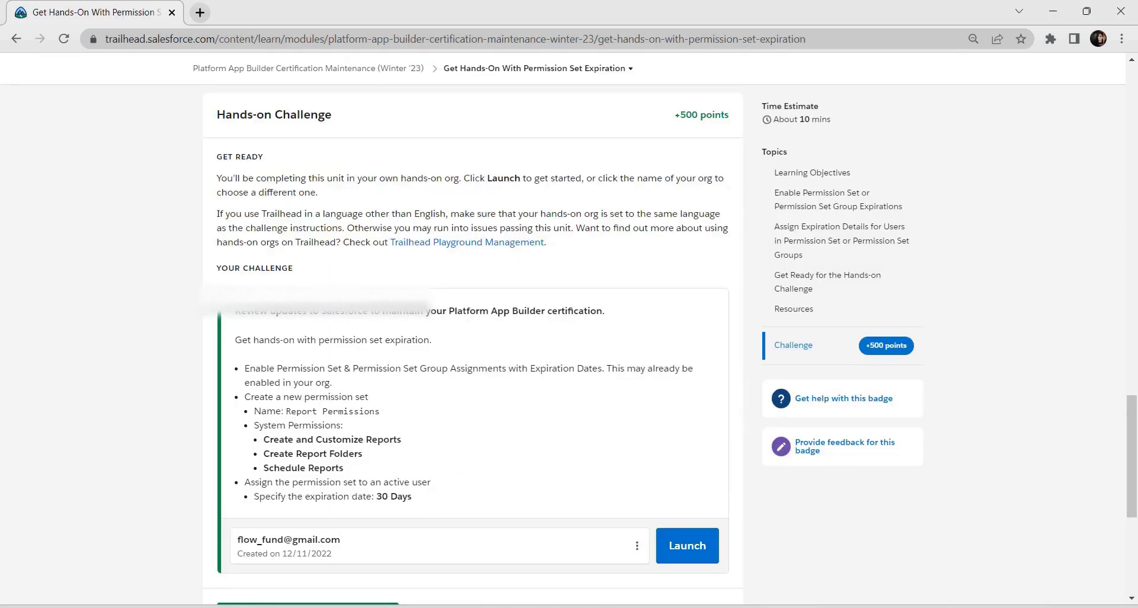
mouse_move(608, 605)
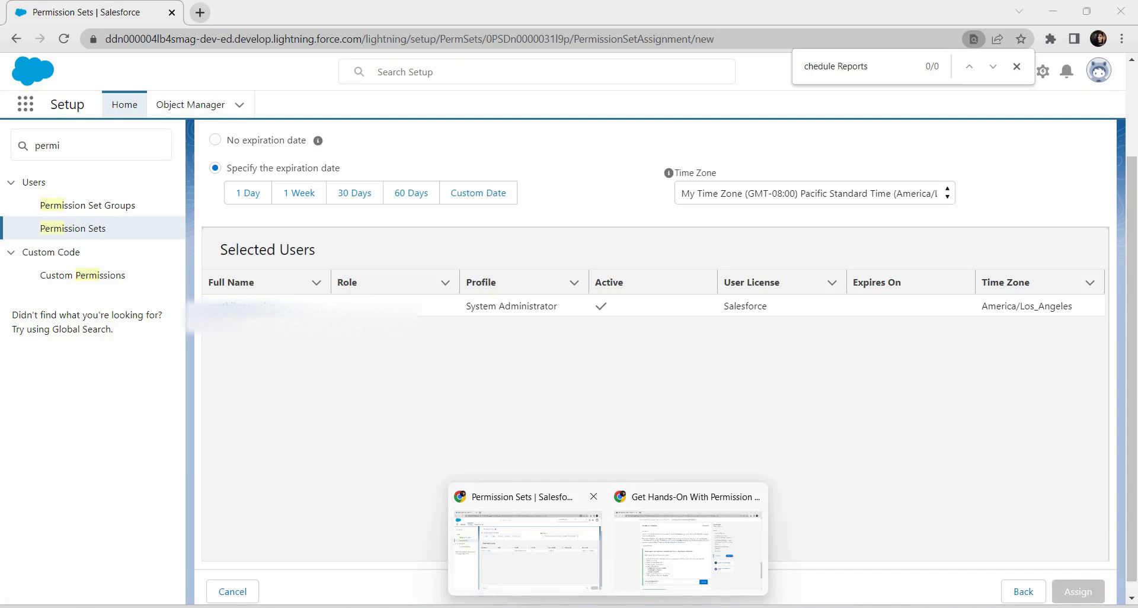
left_click(527, 551)
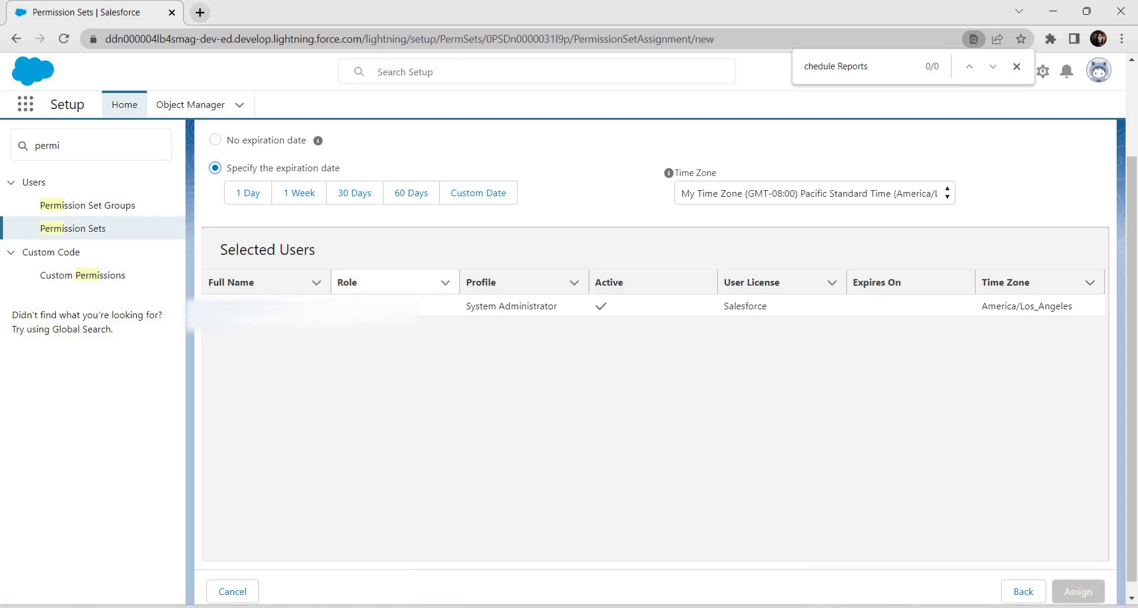
left_click(354, 192)
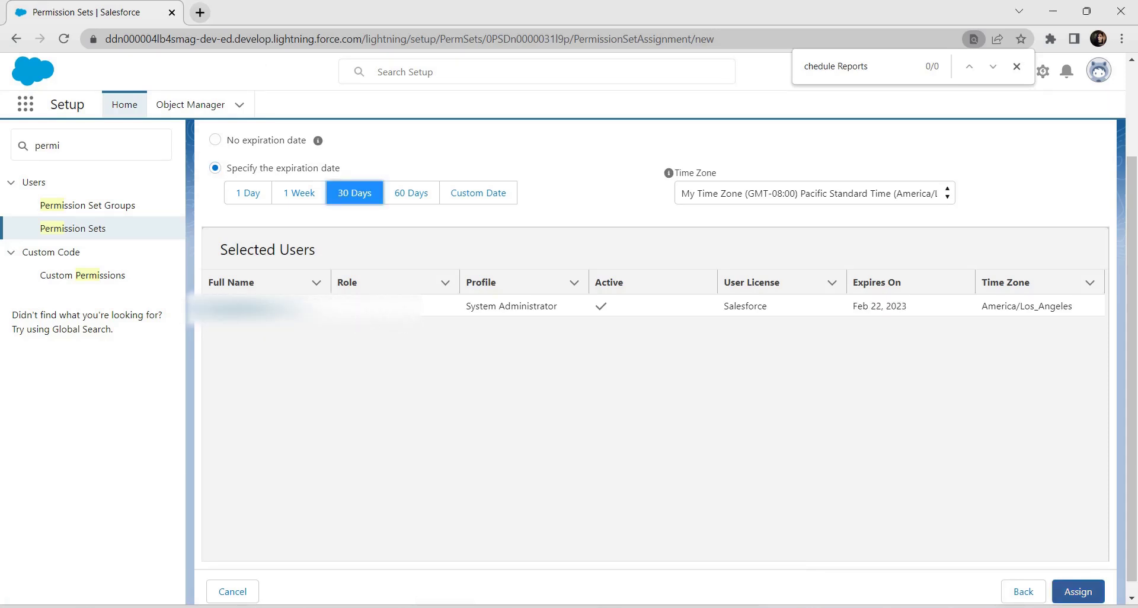
left_click(1077, 591)
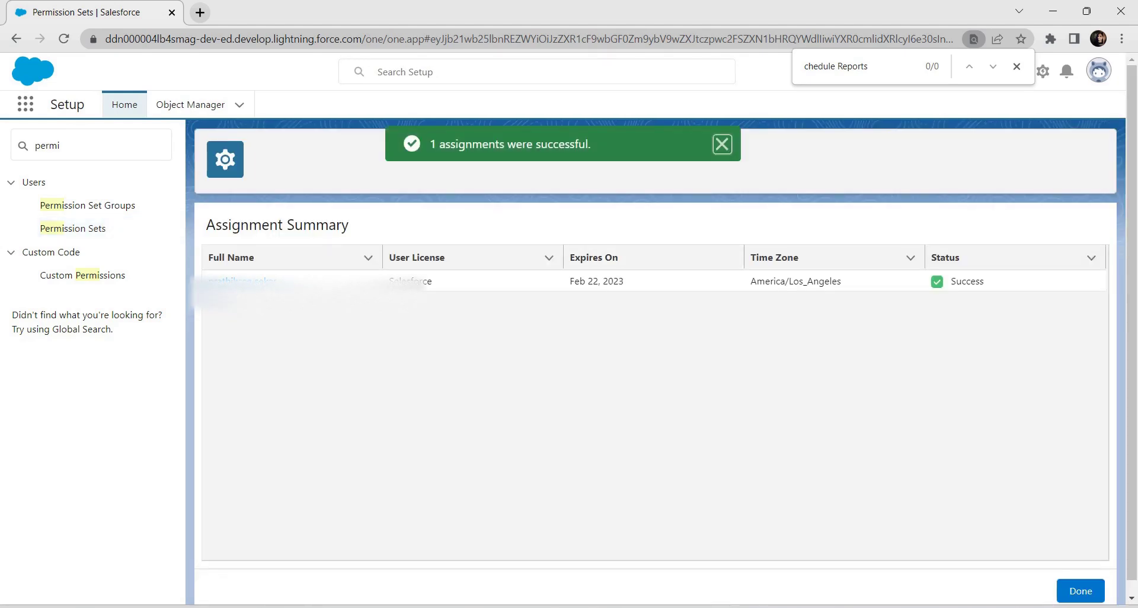
Switch to the Trailhead challenge and submit it for checking to earn 500 points.
mouse_move(607, 607)
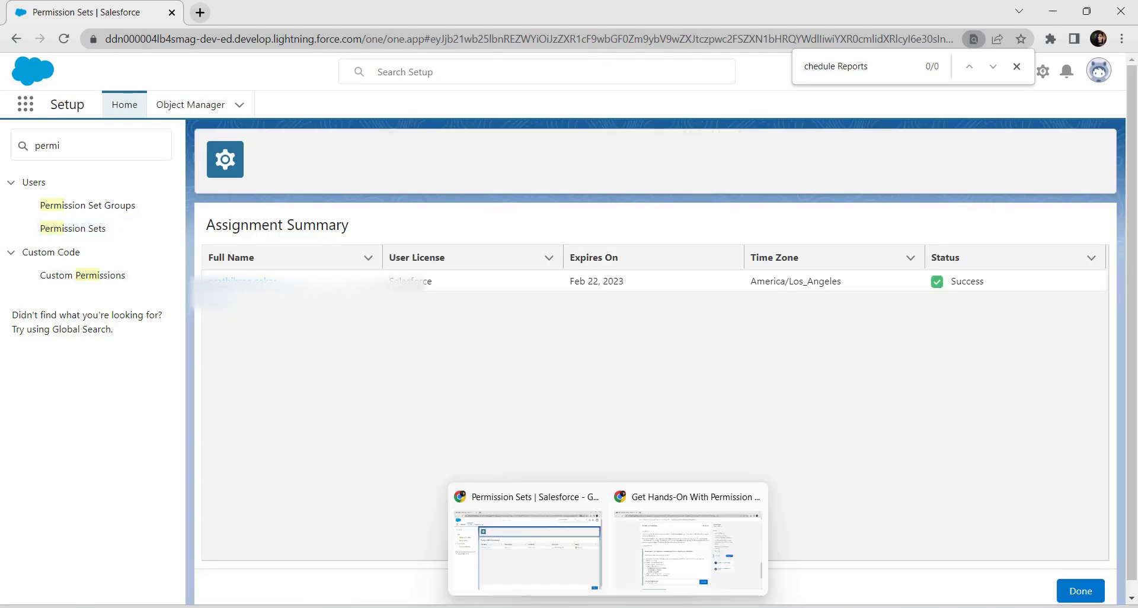
left_click(687, 539)
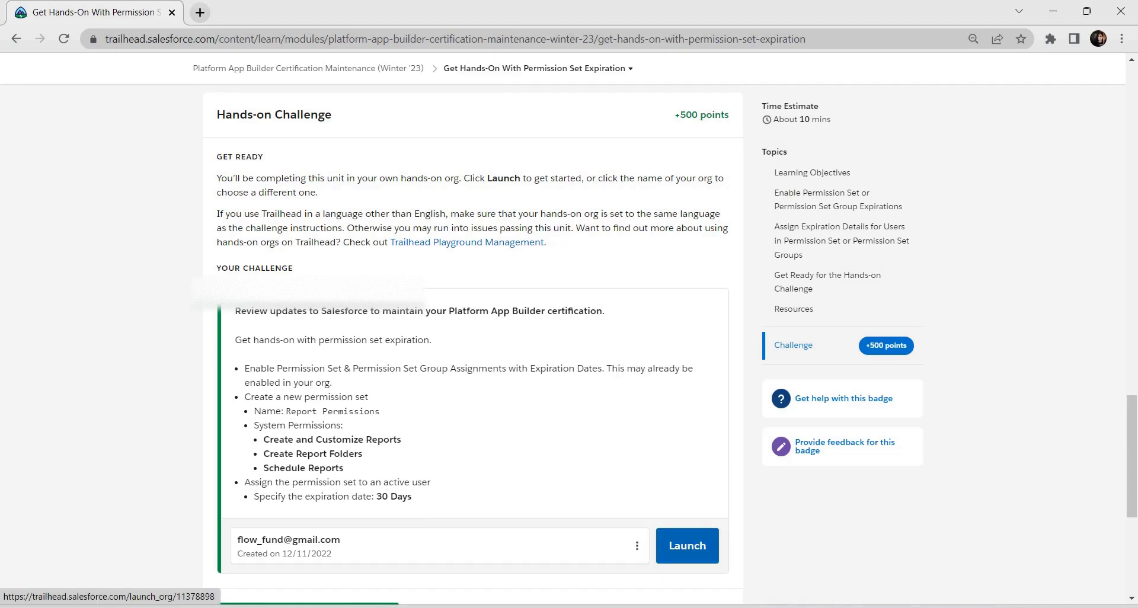
scroll(569, 332, "down", 5)
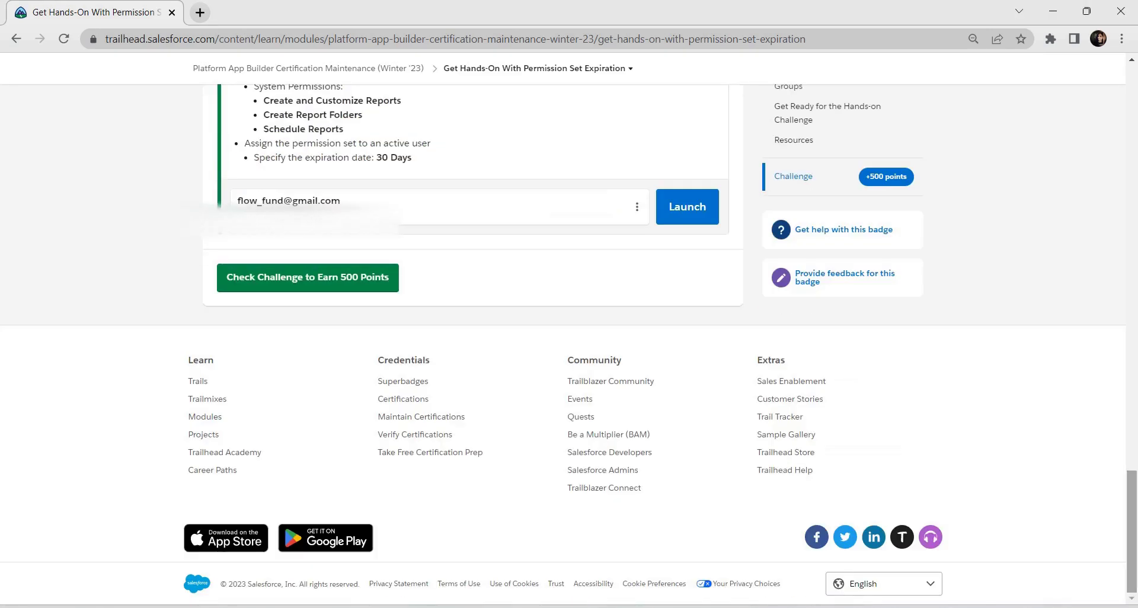
left_click(307, 278)
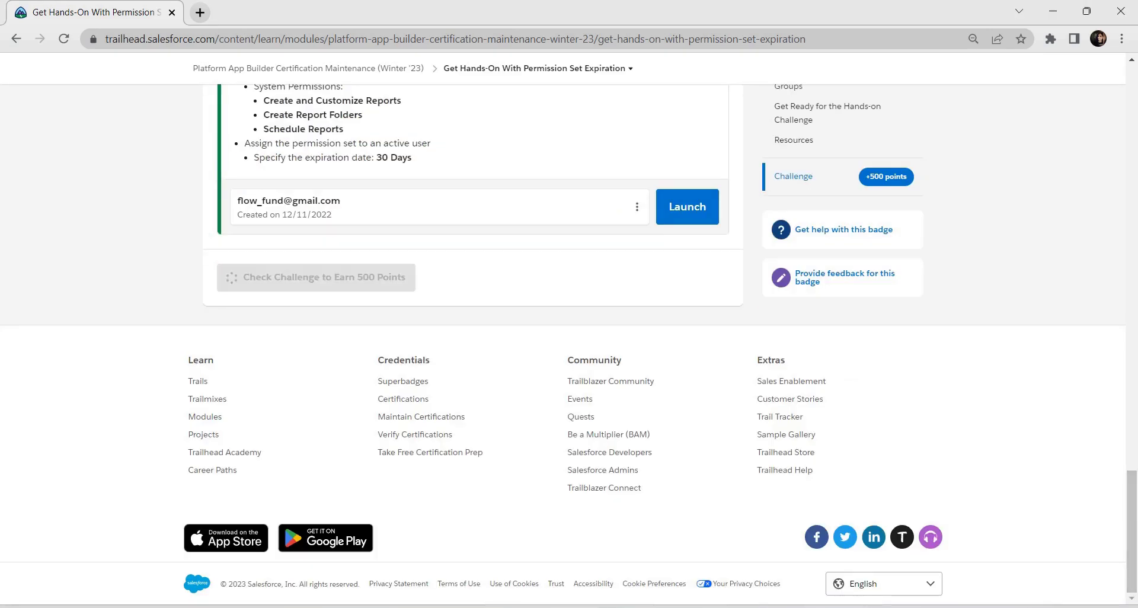